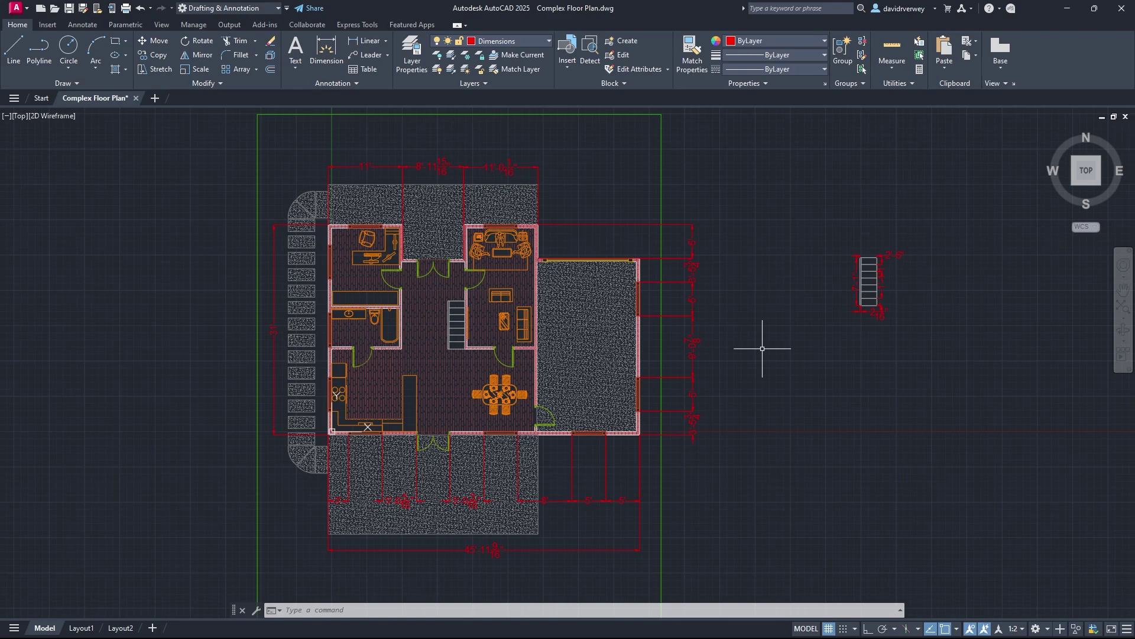
Create a layer named Viewports with colour 250 and make it the current layer.
{"action": "key", "text": "F4"}
{"action": "left_click", "coordinate": [422, 69]}
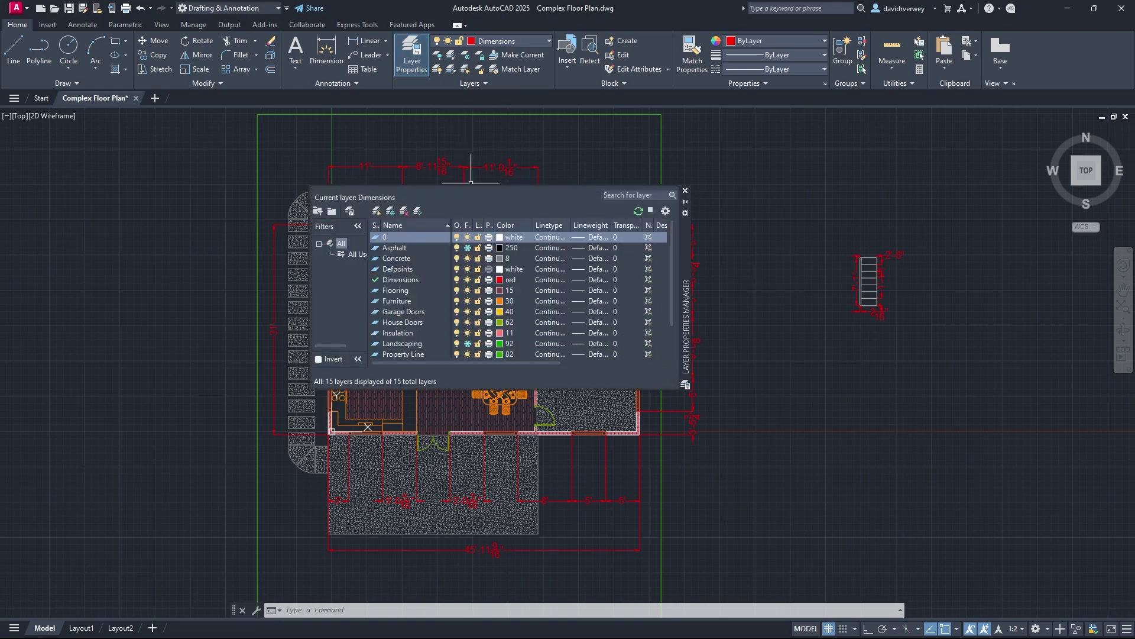
{"action": "left_click", "coordinate": [376, 211]}
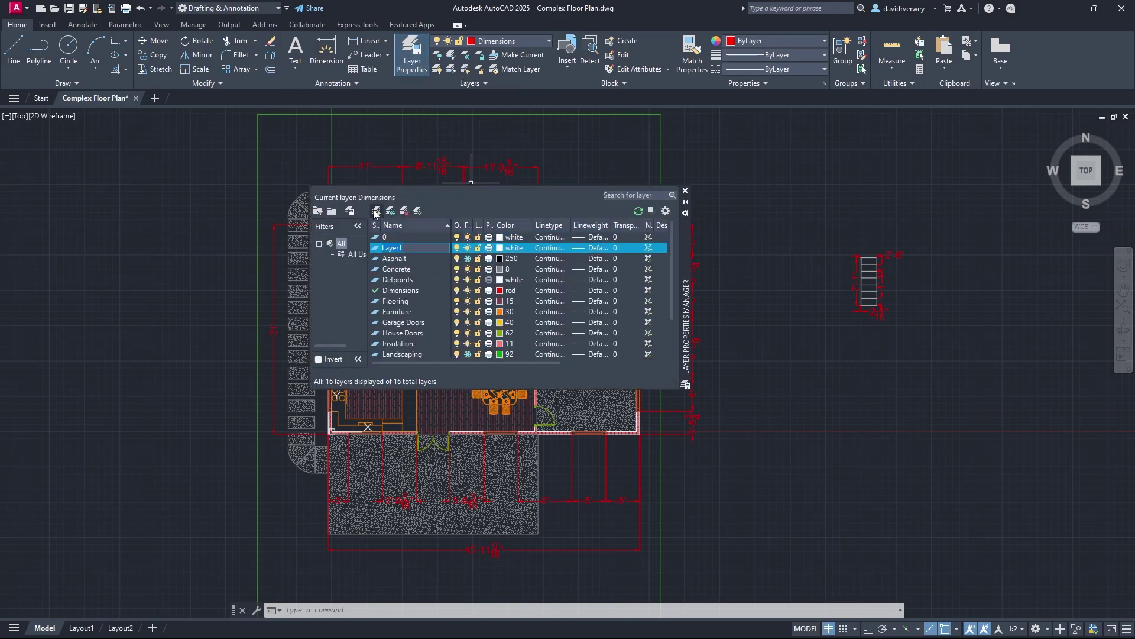
{"action": "type", "text": "Viewports"}
{"action": "left_click", "coordinate": [510, 247]}
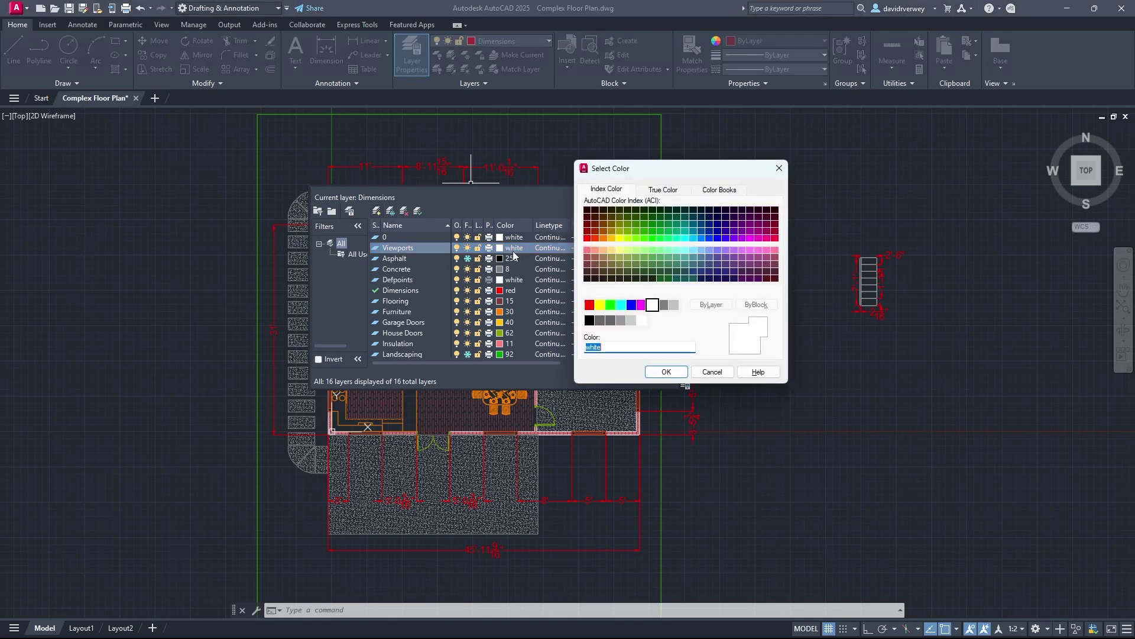
{"action": "left_click", "coordinate": [590, 320]}
{"action": "left_click", "coordinate": [666, 372]}
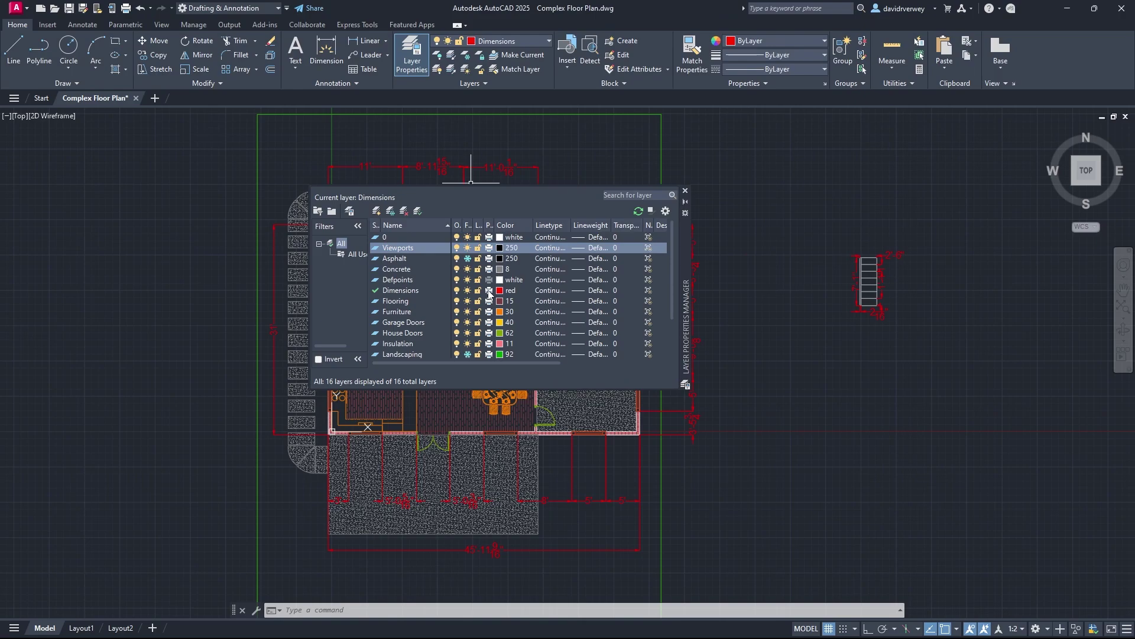
{"action": "double_click", "coordinate": [405, 248]}
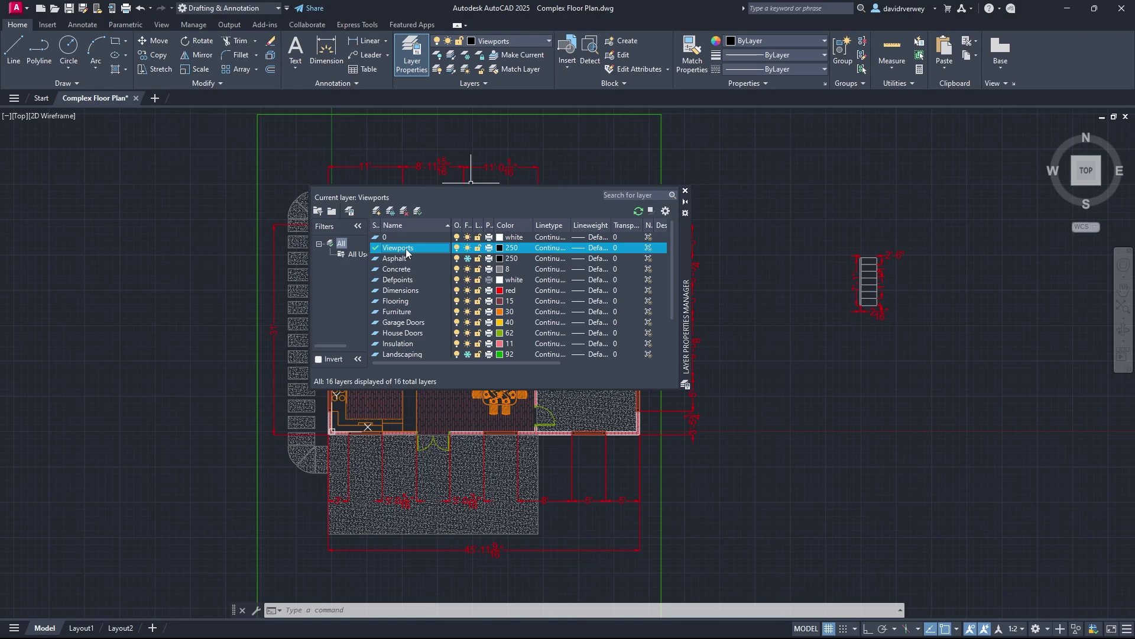
{"action": "left_click", "coordinate": [685, 190]}
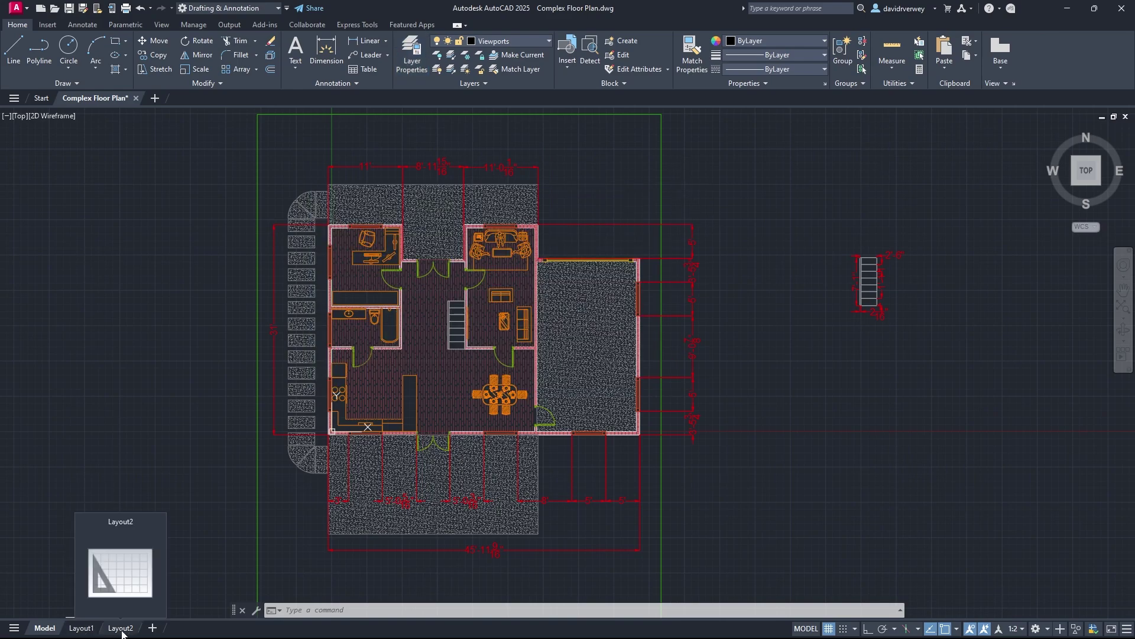
Switch to Layout1 and activate model space inside the floor plan viewport.
{"action": "mouse_move", "coordinate": [89, 631]}
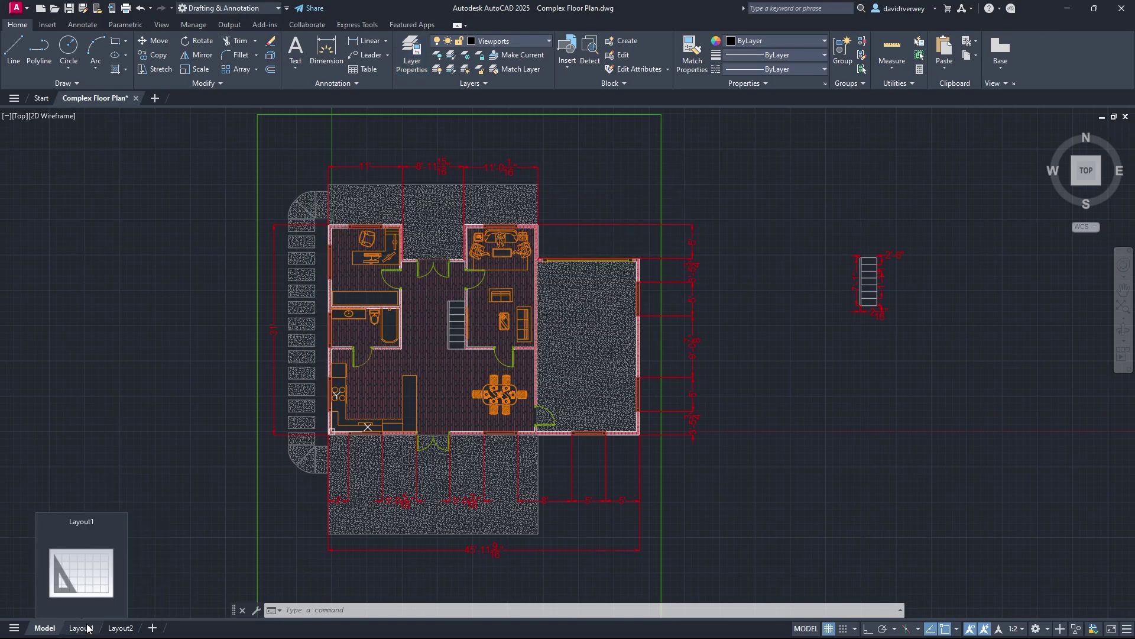
{"action": "left_click", "coordinate": [95, 630]}
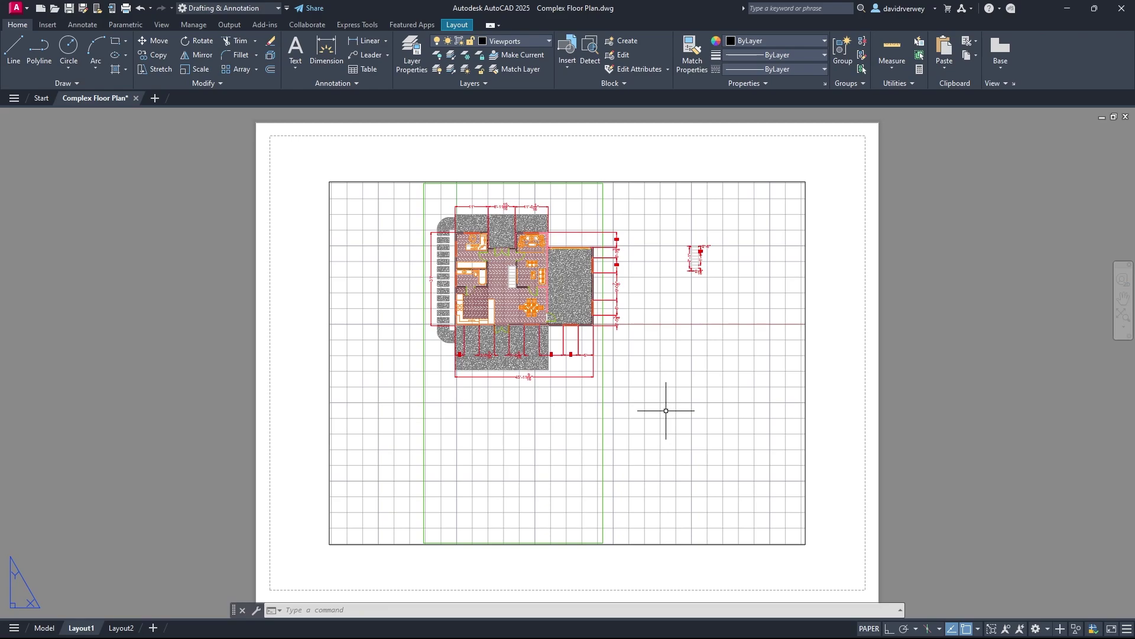
{"action": "double_click", "coordinate": [250, 390]}
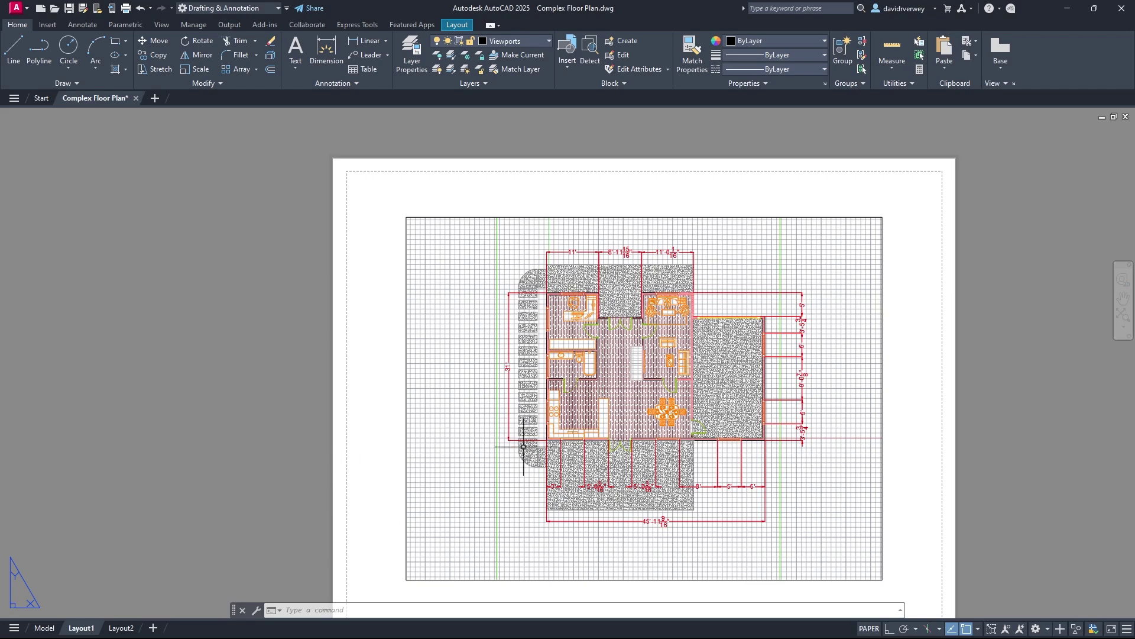
{"action": "double_click", "coordinate": [478, 415]}
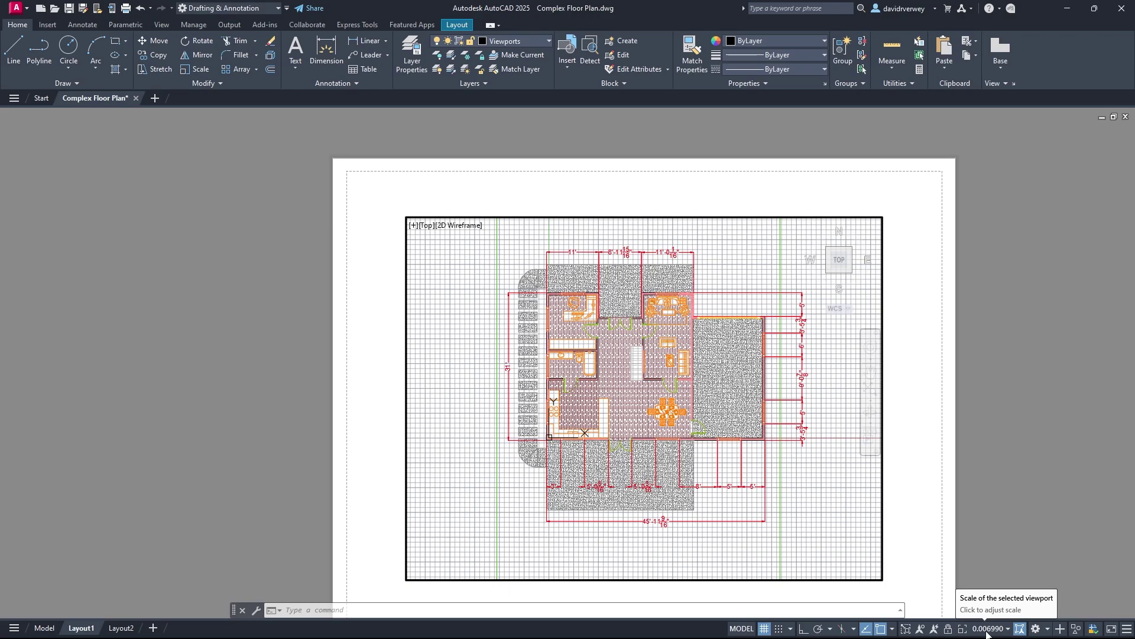
Try the active viewport at a 1:1 scale, then apply Scale to fit.
{"action": "scroll", "coordinate": [489, 393], "scroll_direction": "up", "scroll_amount": 12}
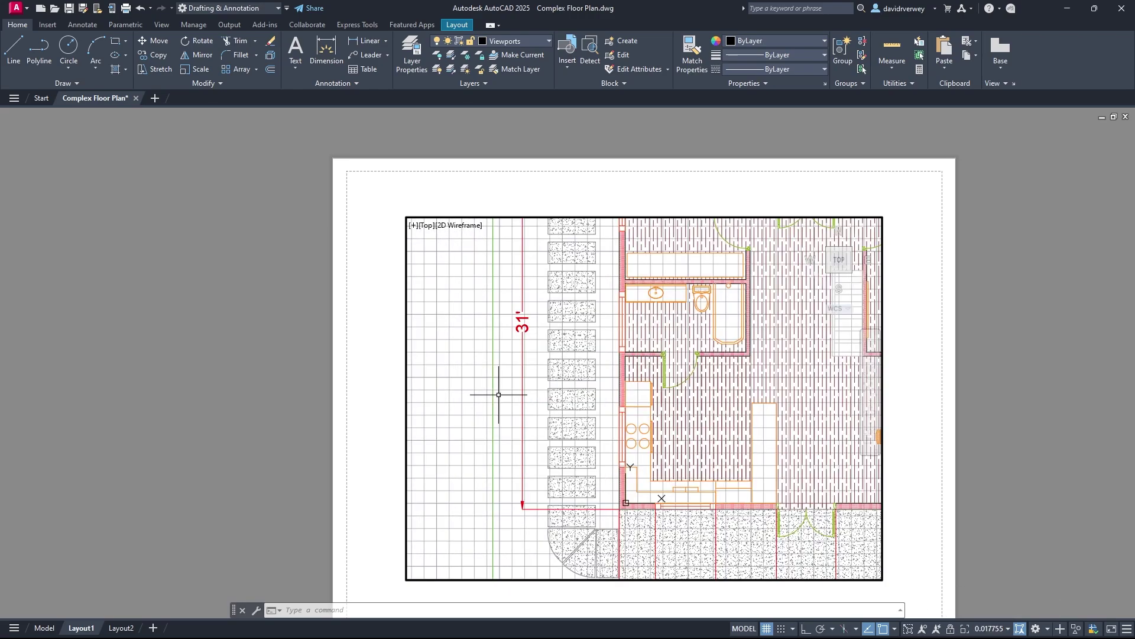
{"action": "scroll", "coordinate": [499, 394], "scroll_direction": "down", "scroll_amount": 12}
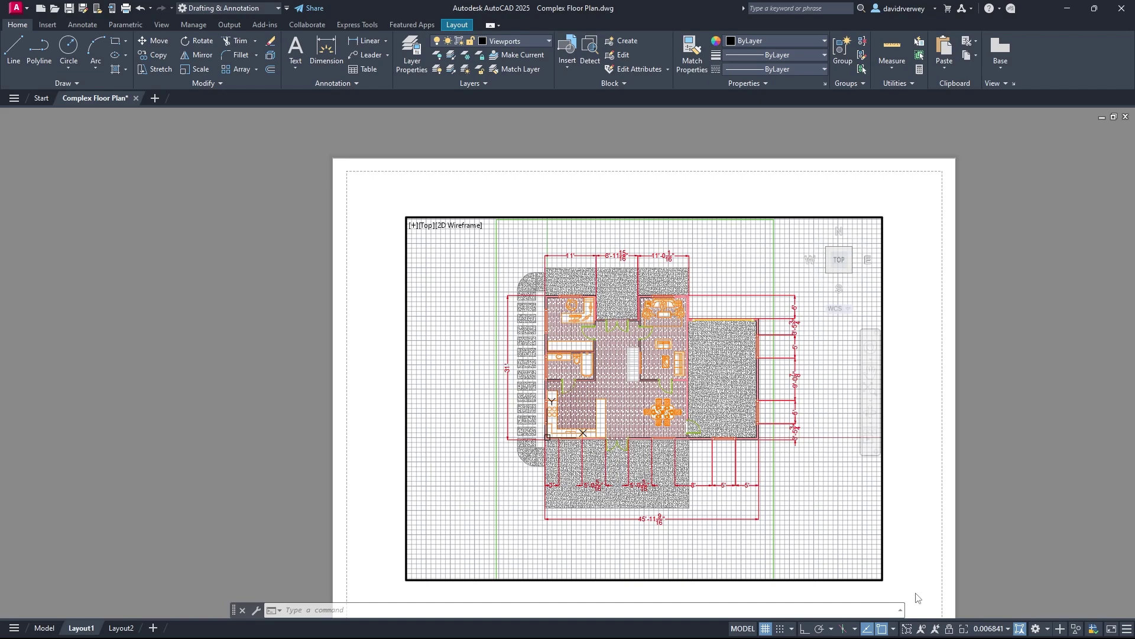
{"action": "left_click", "coordinate": [998, 630]}
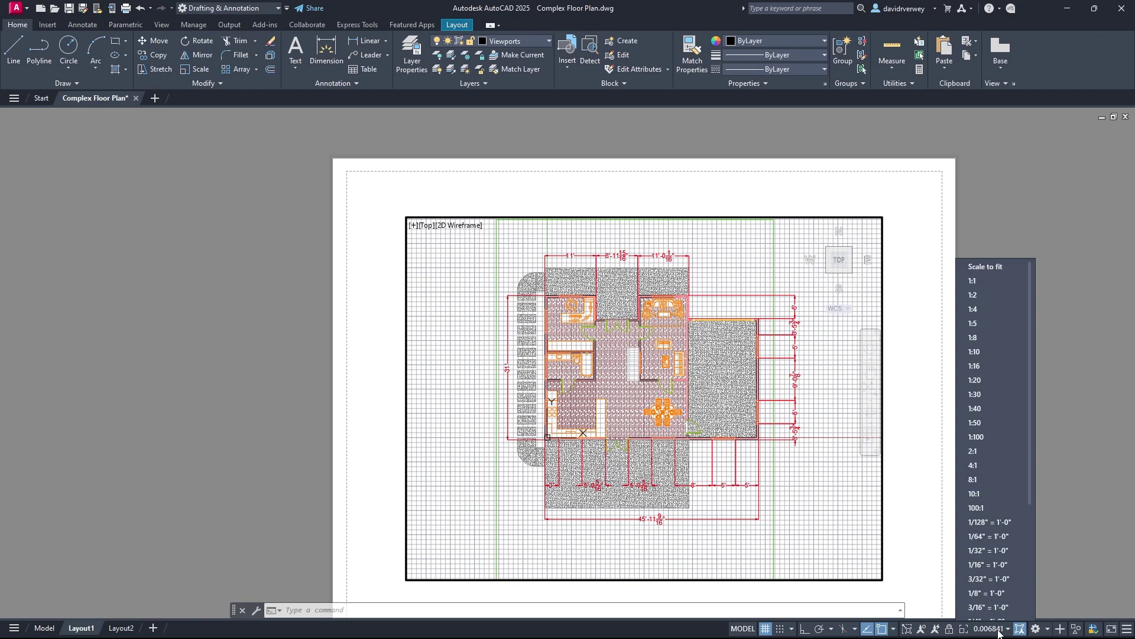
{"action": "left_click", "coordinate": [999, 286]}
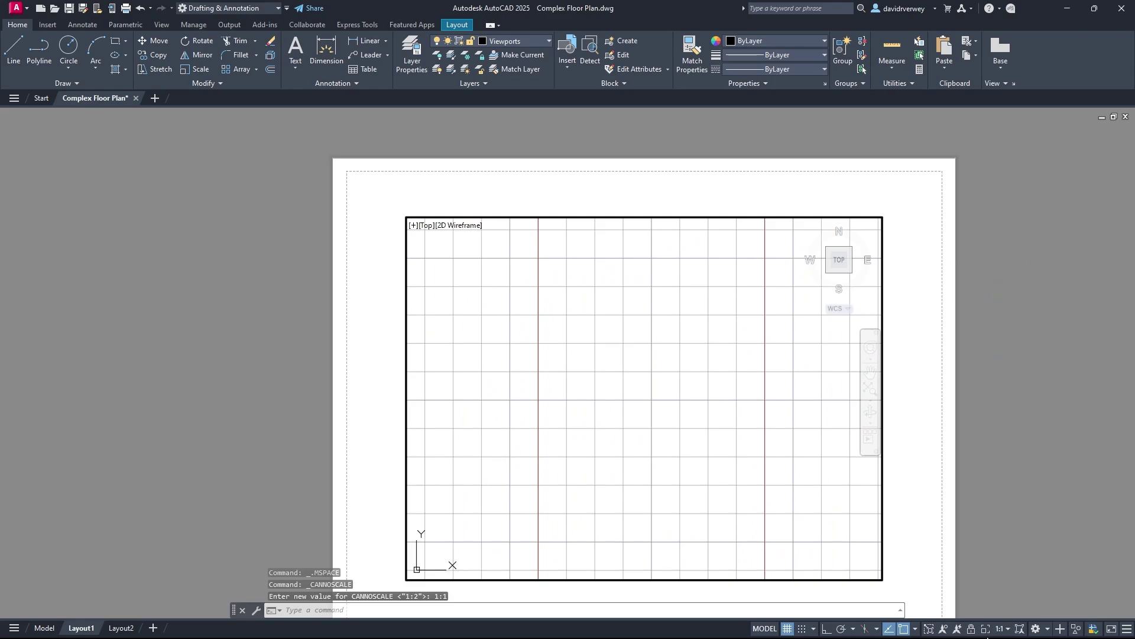
{"action": "left_click", "coordinate": [1006, 630]}
{"action": "left_click", "coordinate": [1013, 266]}
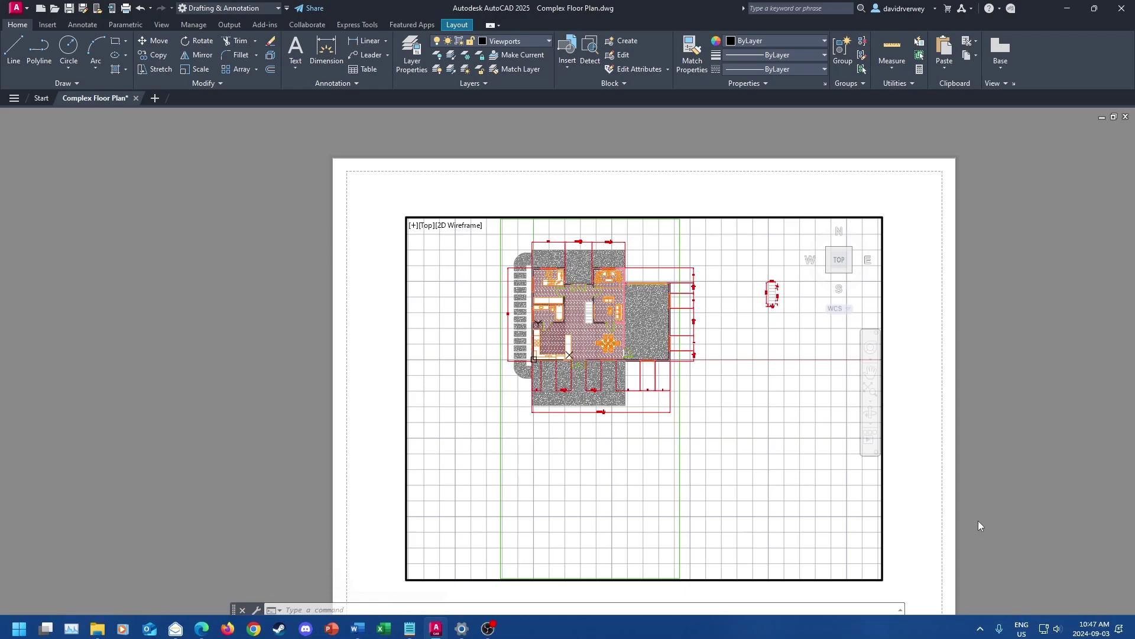
Try scales of 1:10, 1:30 and 1:50 for the active viewport.
{"action": "left_click", "coordinate": [1005, 629]}
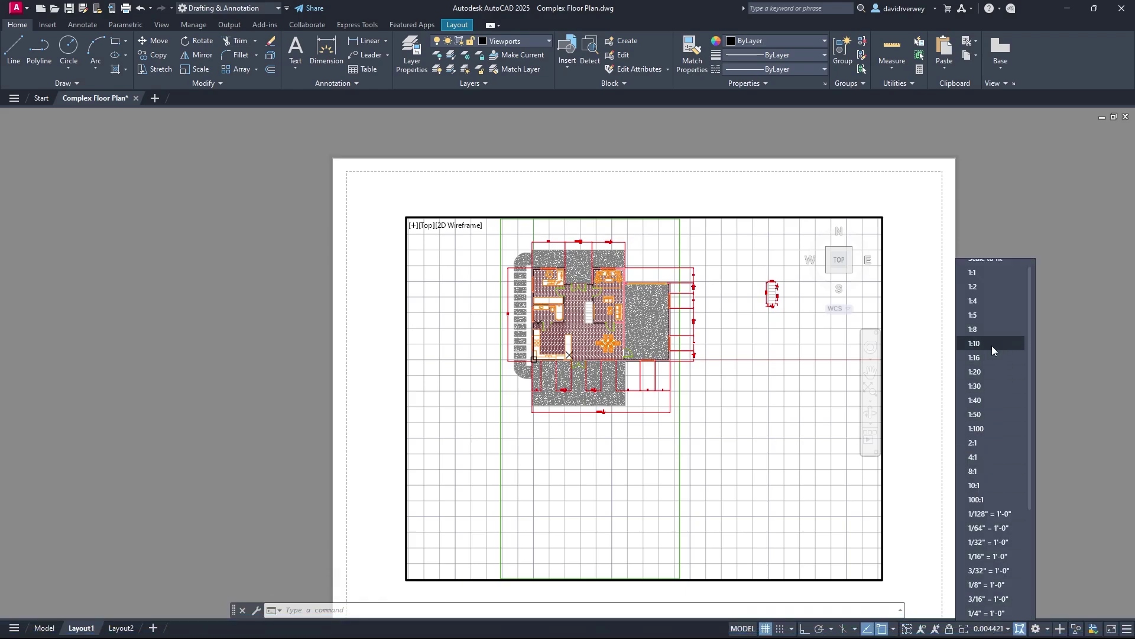
{"action": "left_click", "coordinate": [992, 344]}
{"action": "left_click", "coordinate": [997, 630]}
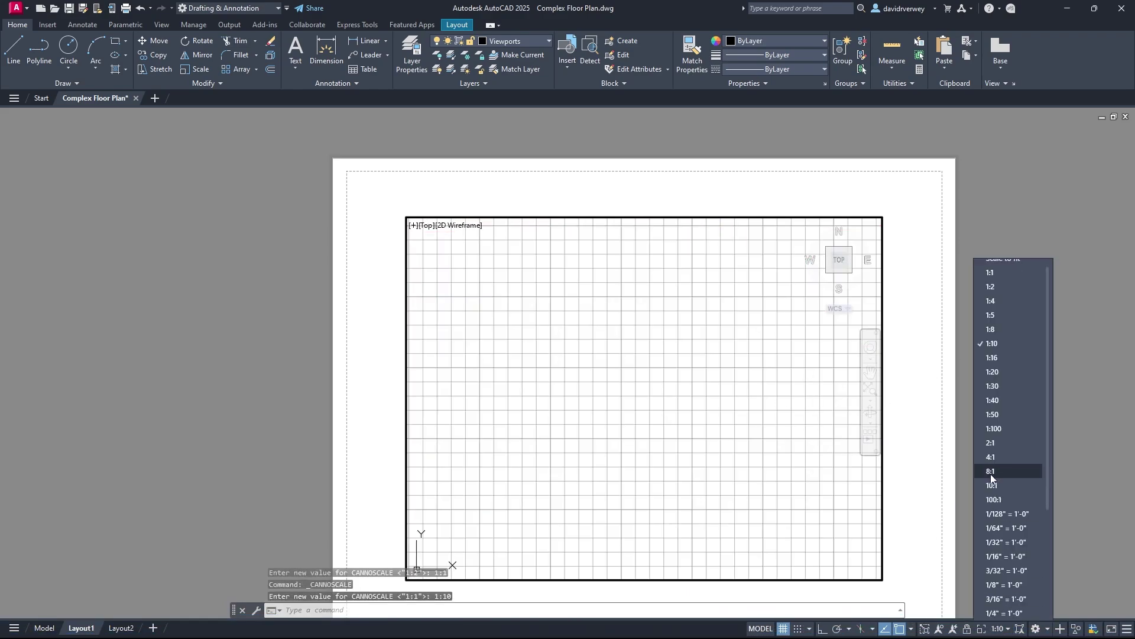
{"action": "left_click", "coordinate": [1008, 374]}
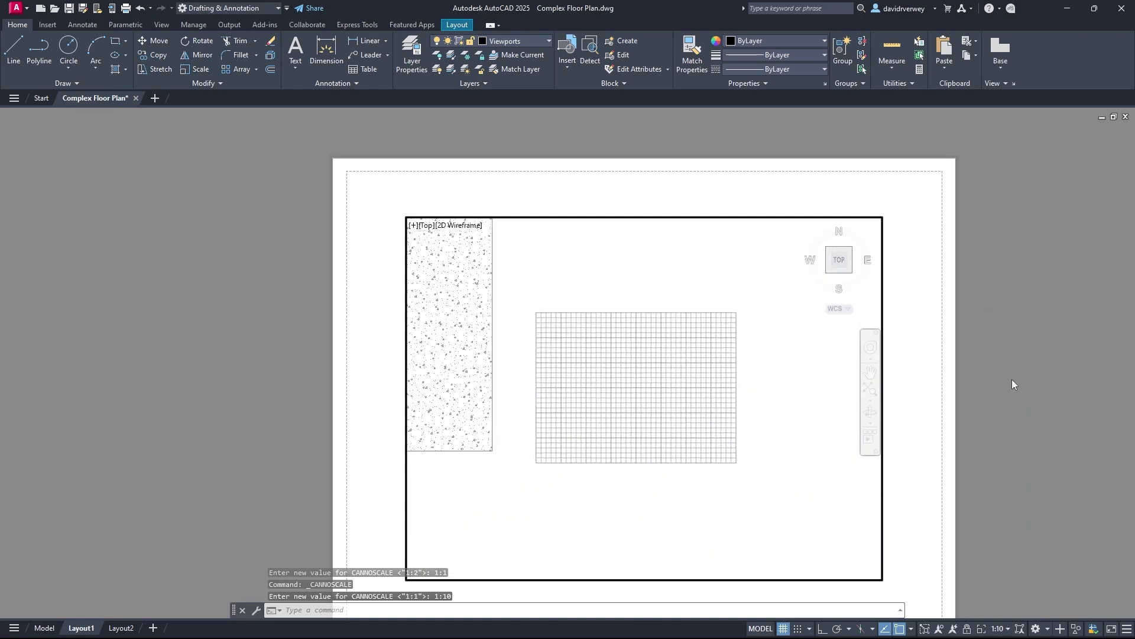
{"action": "left_click", "coordinate": [998, 629]}
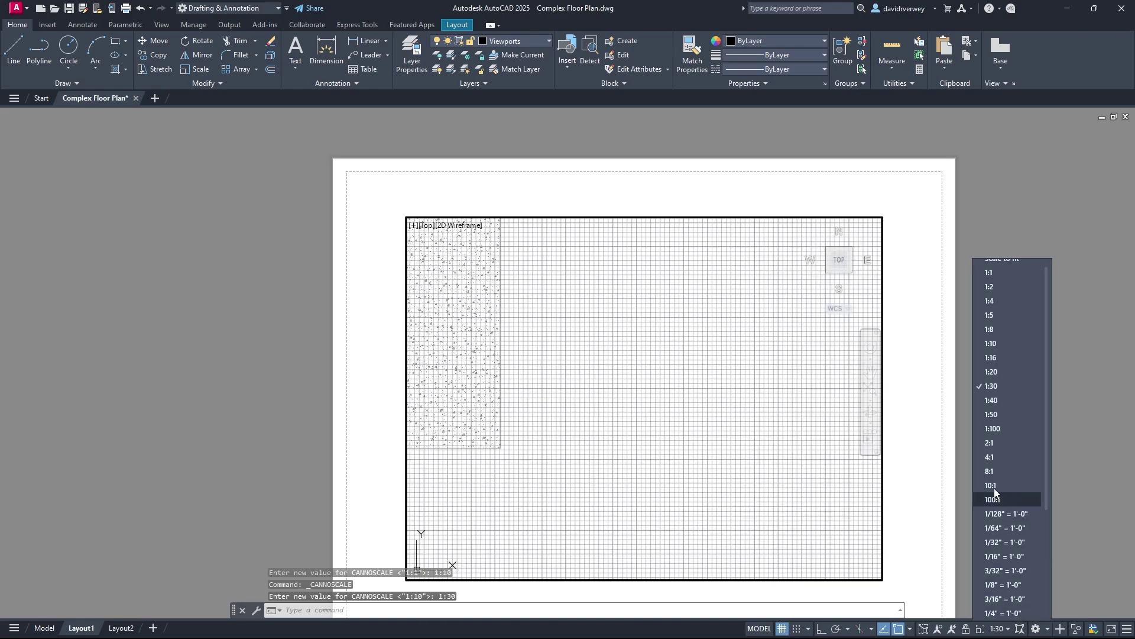
{"action": "left_click", "coordinate": [1003, 414]}
Set the active viewport's scale to 1:100 and centre the house floor plan inside it.
{"action": "left_click", "coordinate": [1007, 629]}
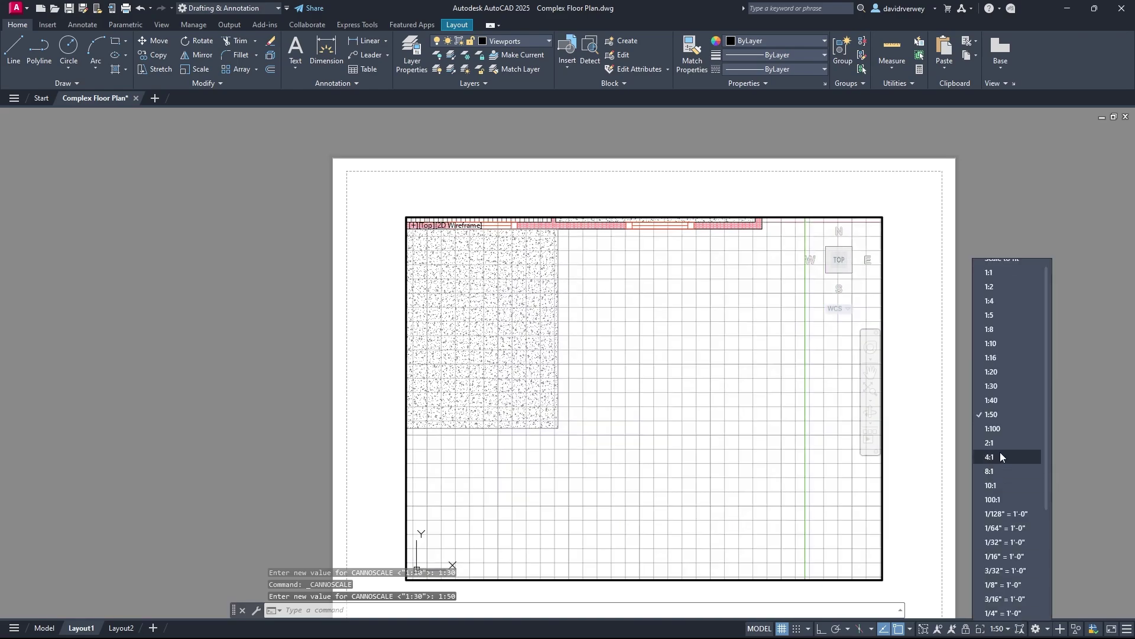
{"action": "left_click", "coordinate": [1006, 425]}
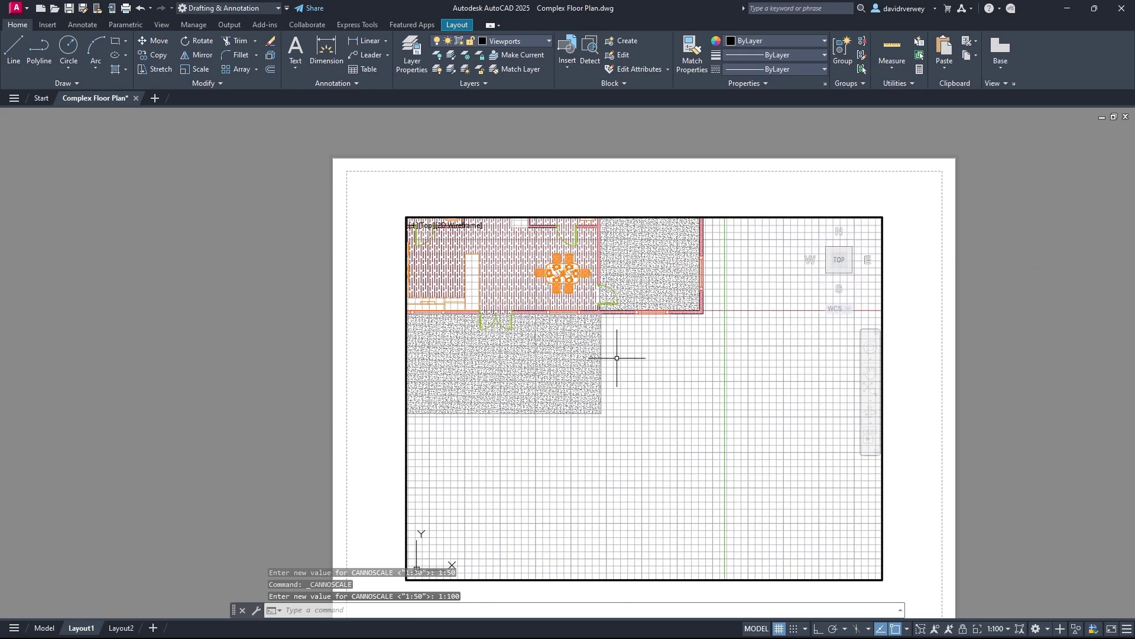
{"action": "middle_click_drag", "start_coordinate": [616, 355], "coordinate": [723, 520]}
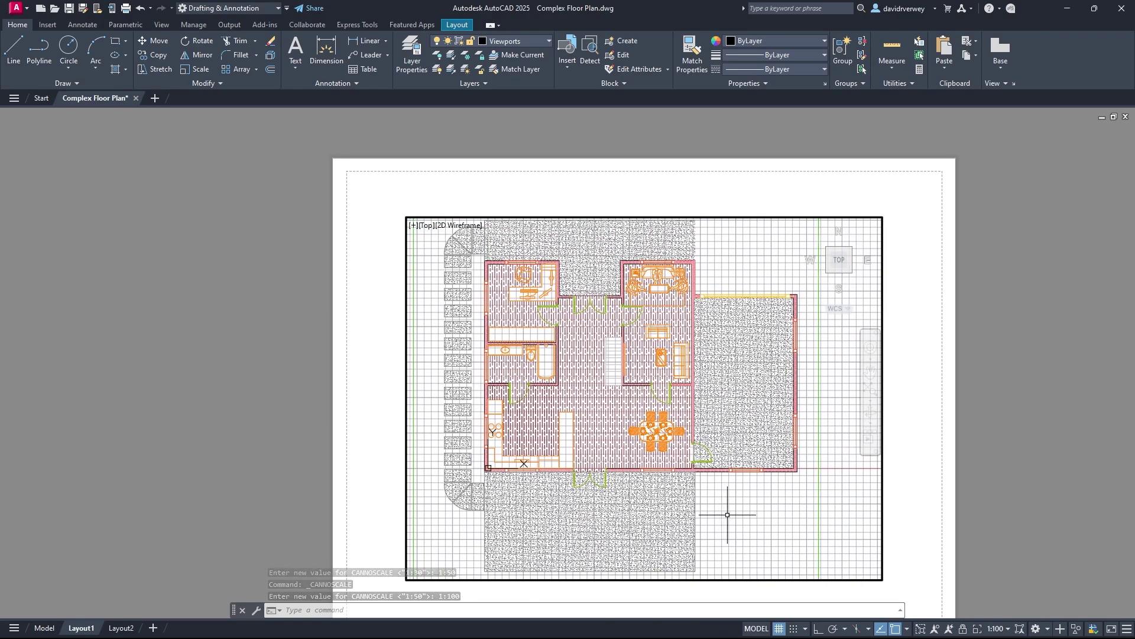
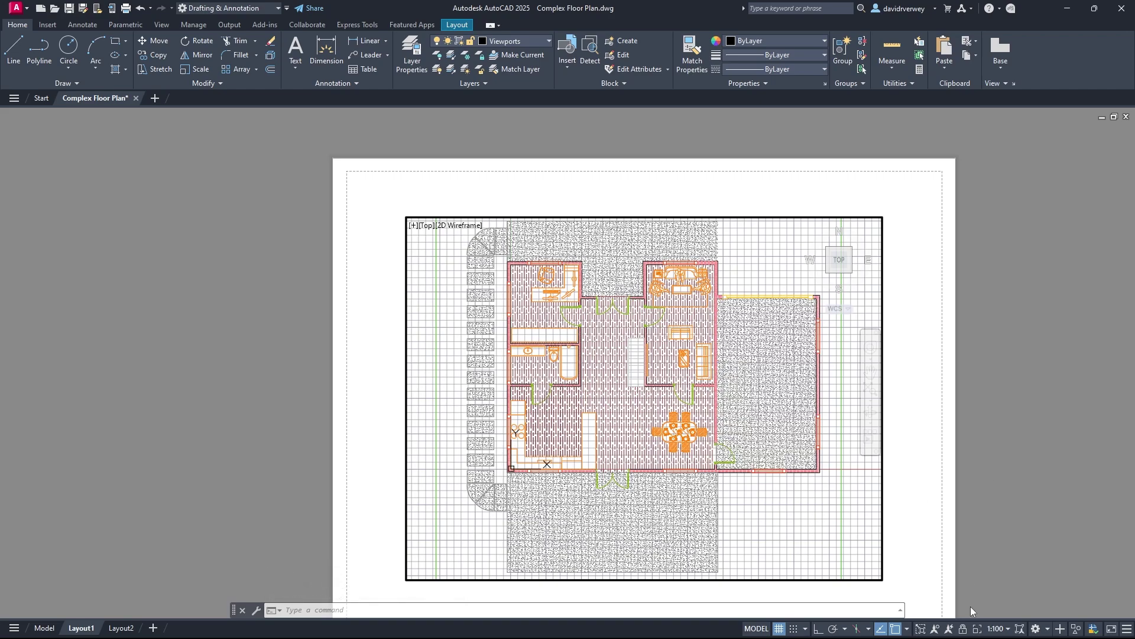
Lock the floor plan viewport's scale and view, and test the lock by zooming over the plan.
{"action": "left_click", "coordinate": [963, 631]}
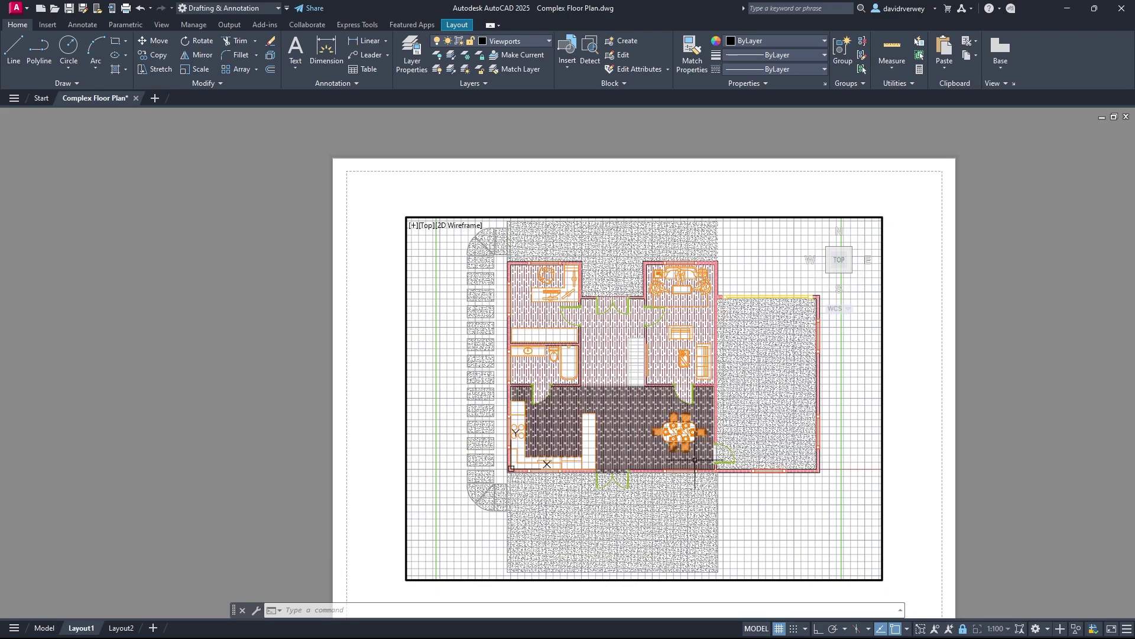
{"action": "middle_click", "coordinate": [644, 412]}
{"action": "scroll", "coordinate": [609, 399], "scroll_direction": "up", "scroll_amount": 3}
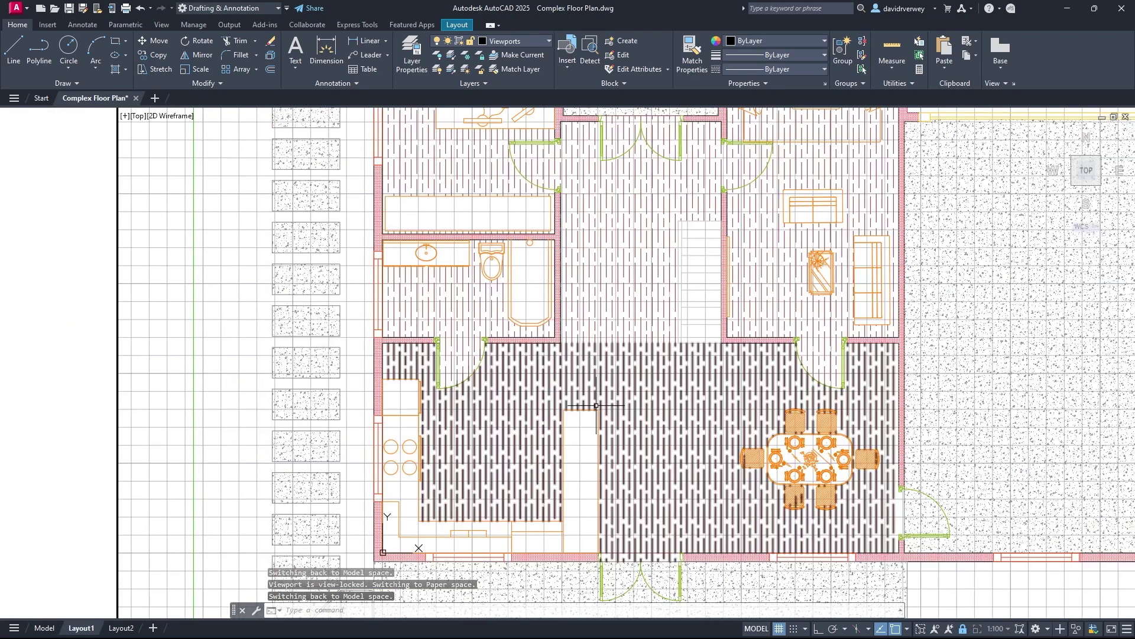
{"action": "scroll", "coordinate": [609, 400], "scroll_direction": "down", "scroll_amount": 3}
{"action": "scroll", "coordinate": [608, 399], "scroll_direction": "up", "scroll_amount": 2}
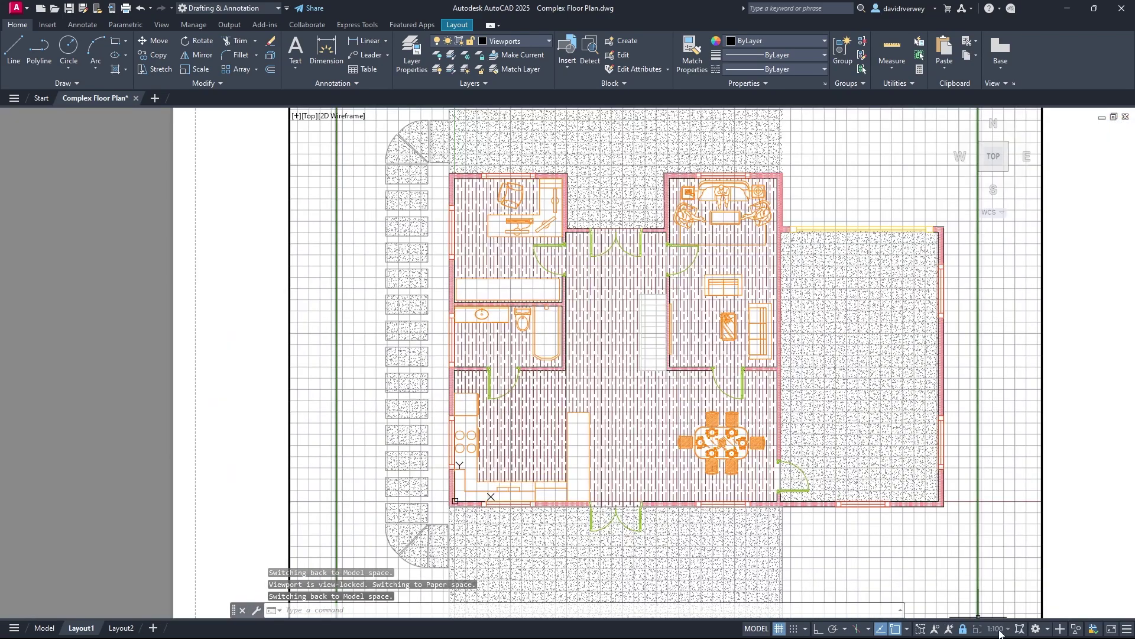
{"action": "scroll", "coordinate": [710, 355], "scroll_direction": "down", "scroll_amount": 3}
{"action": "scroll", "coordinate": [713, 358], "scroll_direction": "up", "scroll_amount": 1}
{"action": "scroll", "coordinate": [652, 370], "scroll_direction": "down", "scroll_amount": 1}
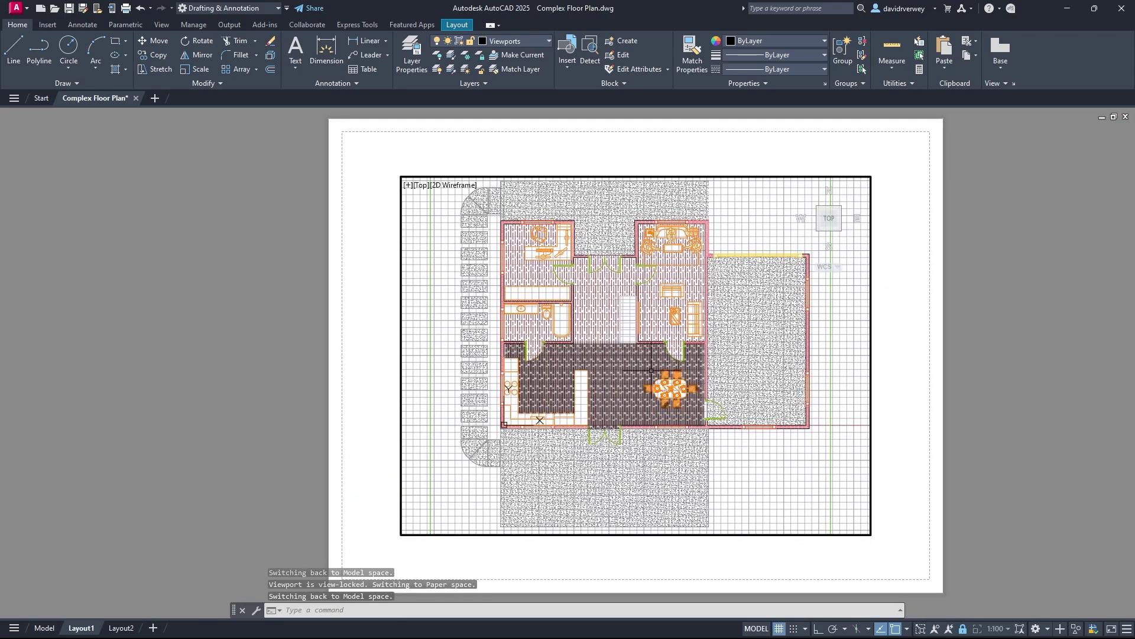
{"action": "middle_click_drag", "start_coordinate": [651, 370], "coordinate": [611, 361]}
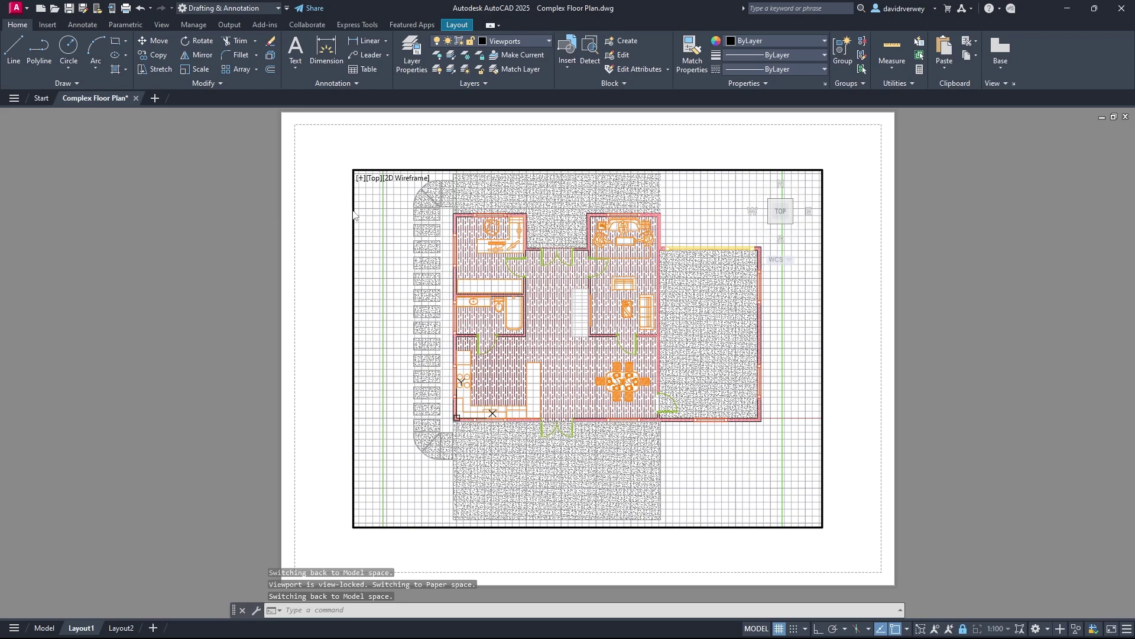
Return to paper space and move the viewport so its upper-left corner meets the printable area's upper-left corner.
{"action": "mouse_move", "coordinate": [574, 403]}
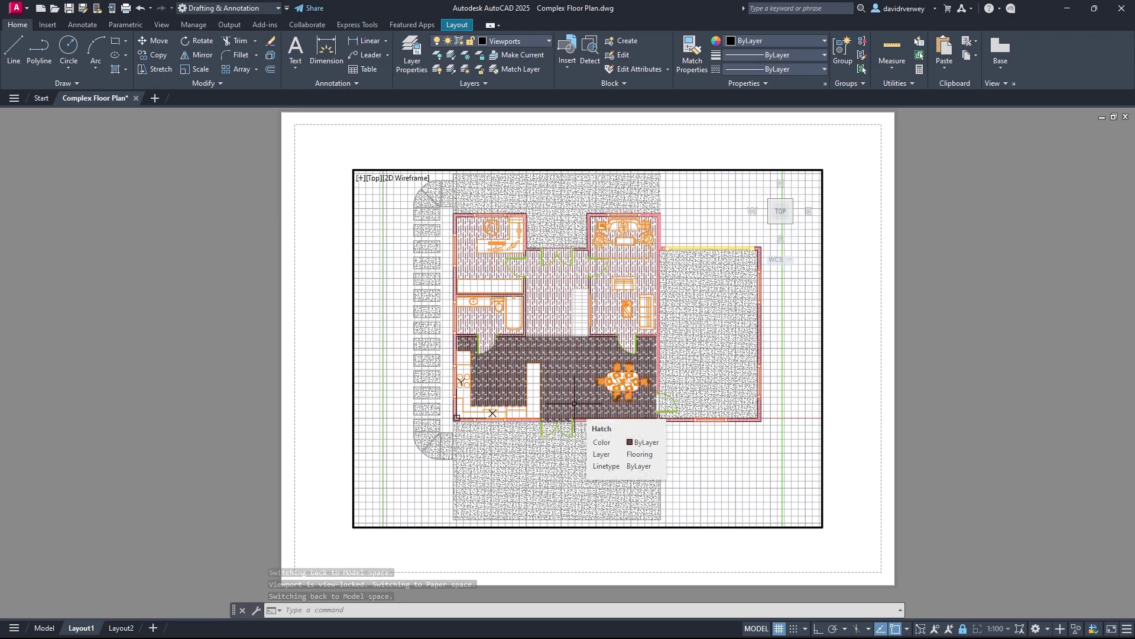
{"action": "left_click", "coordinate": [353, 239]}
{"action": "left_click", "coordinate": [337, 252]}
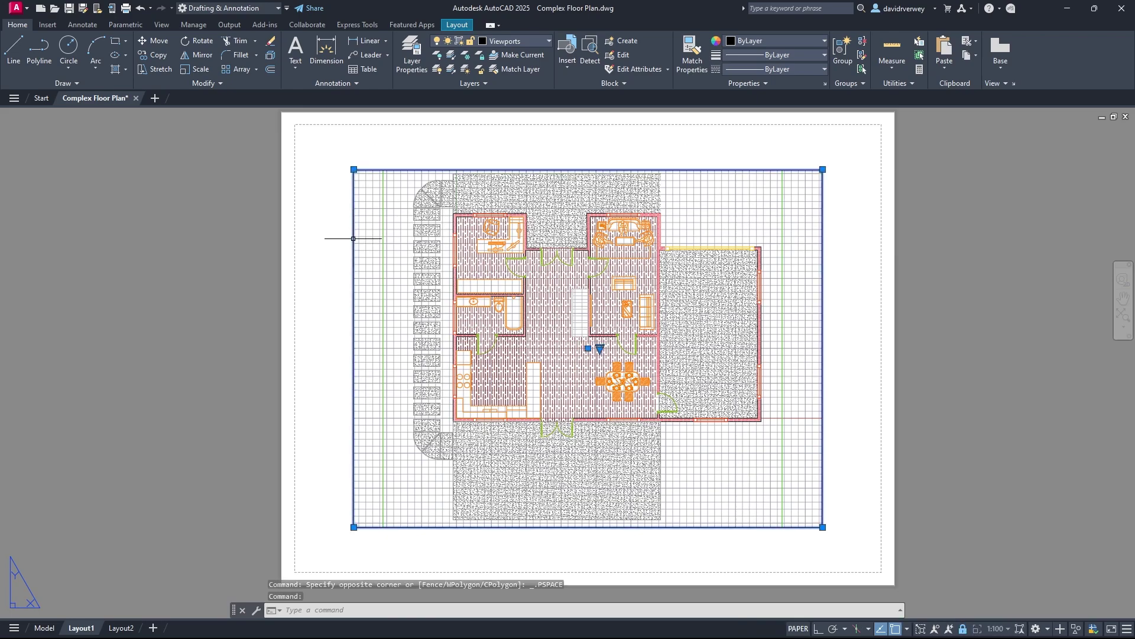
{"action": "type", "text": "move"}
{"action": "key", "text": "Return"}
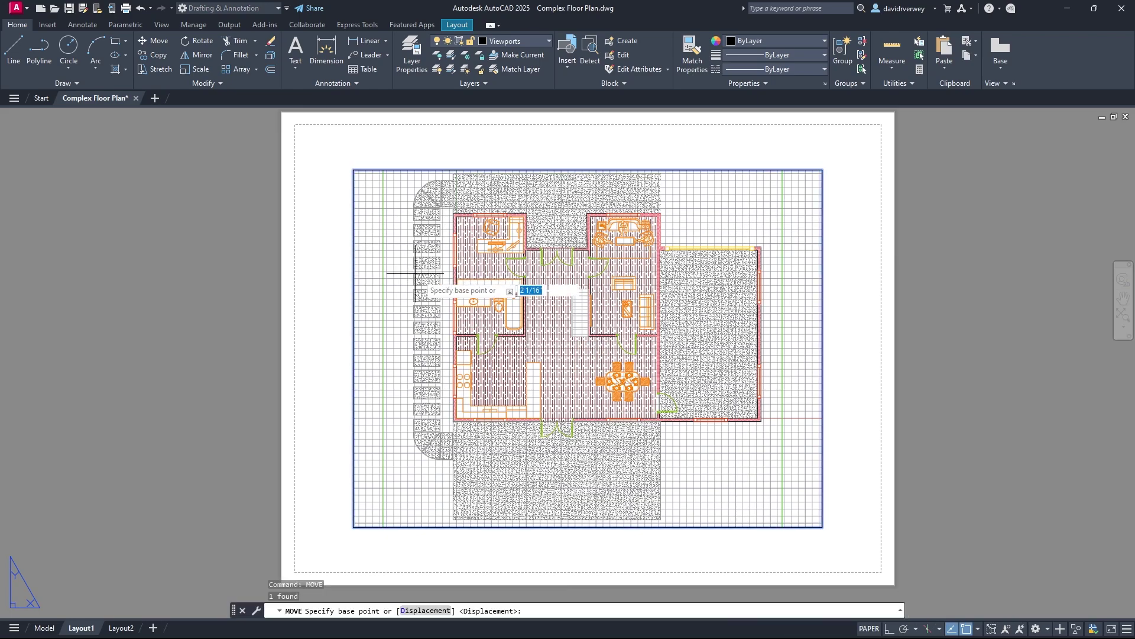
{"action": "left_click", "coordinate": [350, 172]}
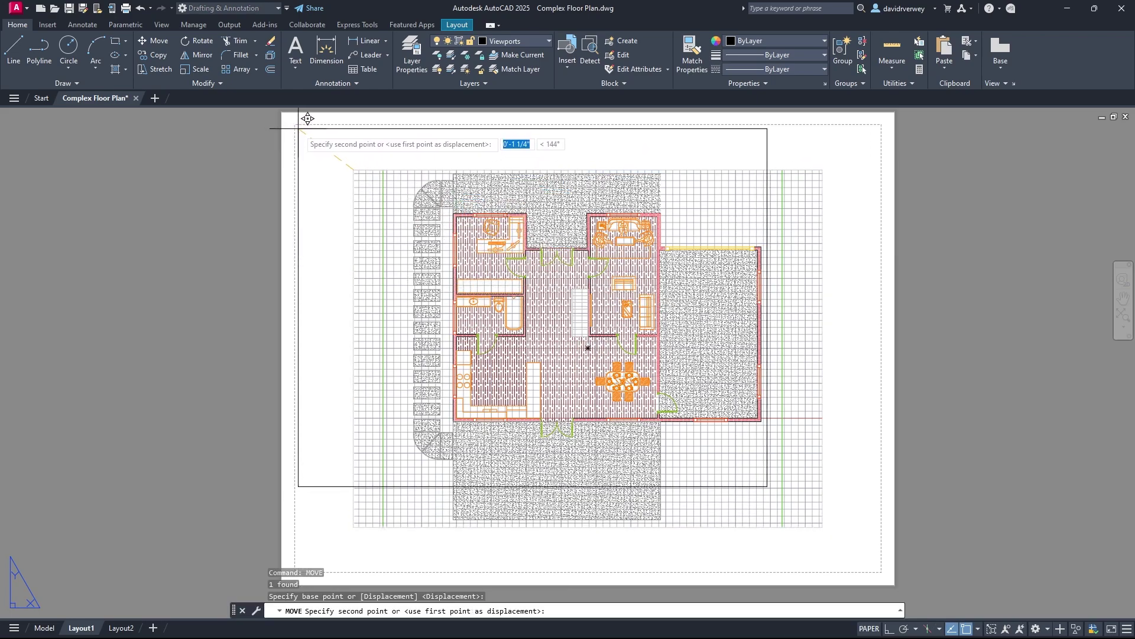
{"action": "left_click", "coordinate": [304, 115]}
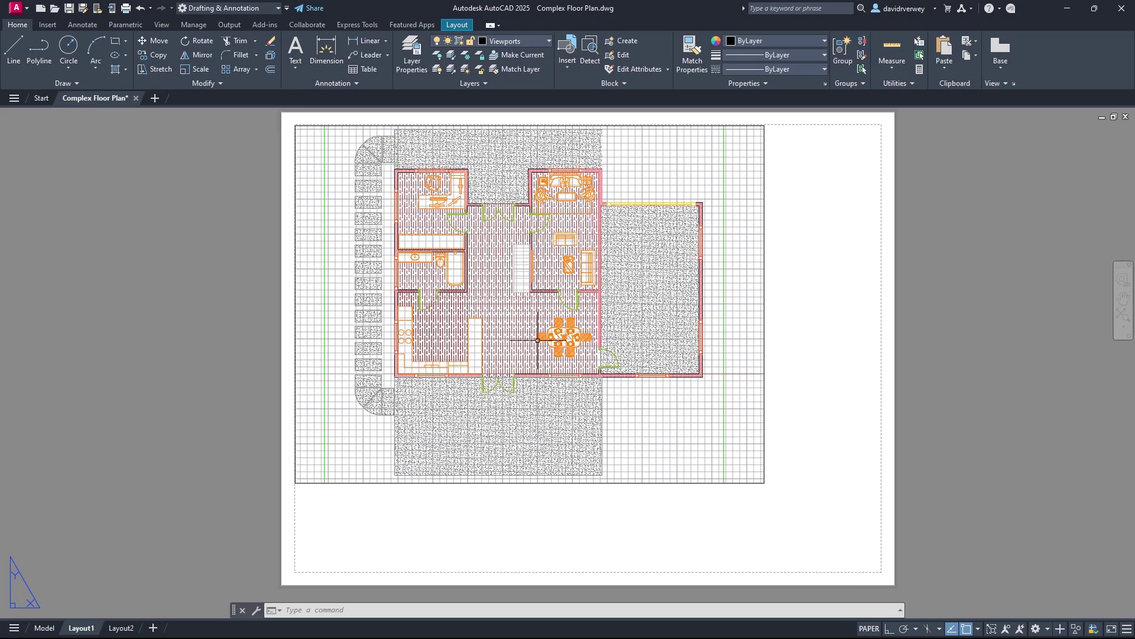
Stretch the viewport's lower-right corner down to the bottom edge of the printable area.
{"action": "left_click", "coordinate": [514, 482]}
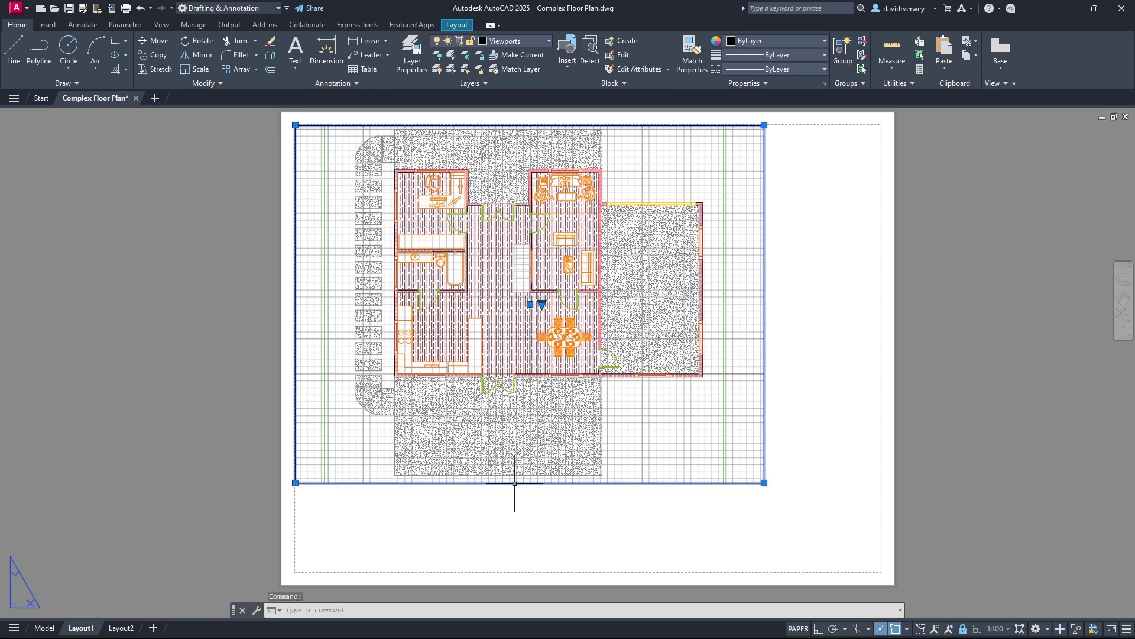
{"action": "left_click", "coordinate": [764, 483]}
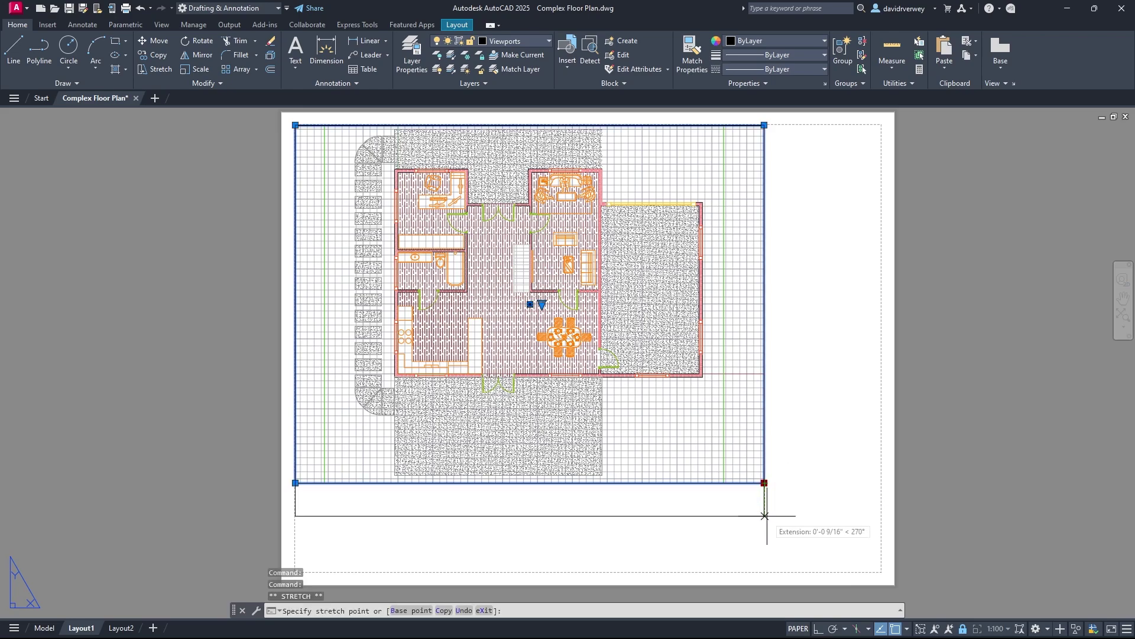
{"action": "left_click", "coordinate": [765, 570]}
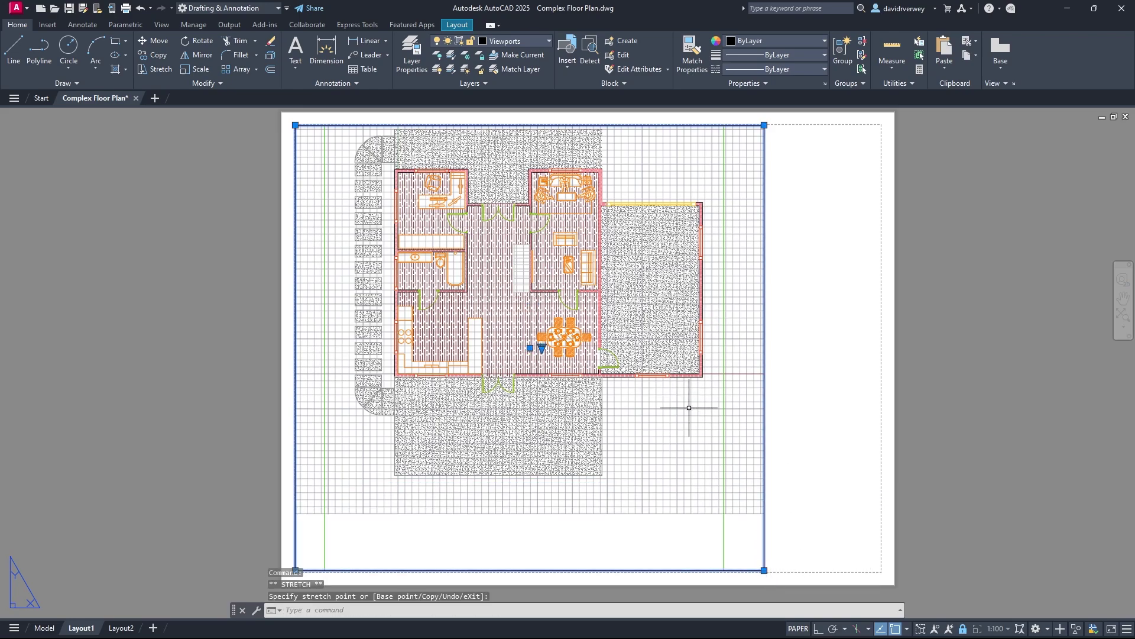
{"action": "key", "text": "Escape"}
Activate the viewport, unlock it and pan the floor plan down towards the middle of the enlarged frame.
{"action": "double_click", "coordinate": [671, 446]}
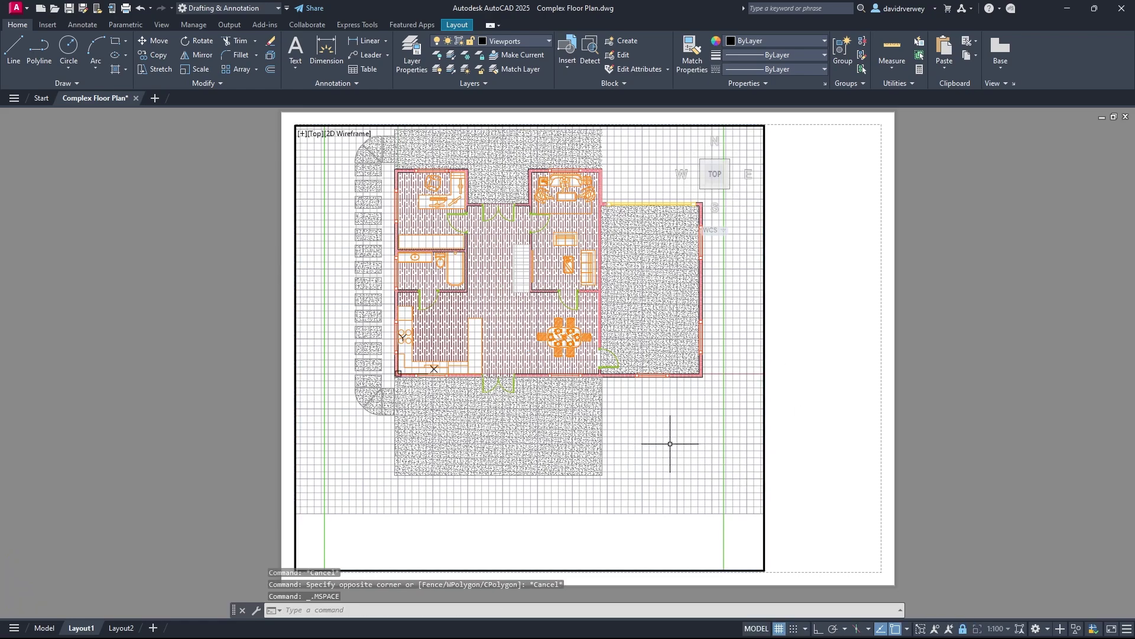
{"action": "scroll", "coordinate": [668, 444], "scroll_direction": "down", "scroll_amount": 2}
{"action": "scroll", "coordinate": [657, 428], "scroll_direction": "up", "scroll_amount": 2}
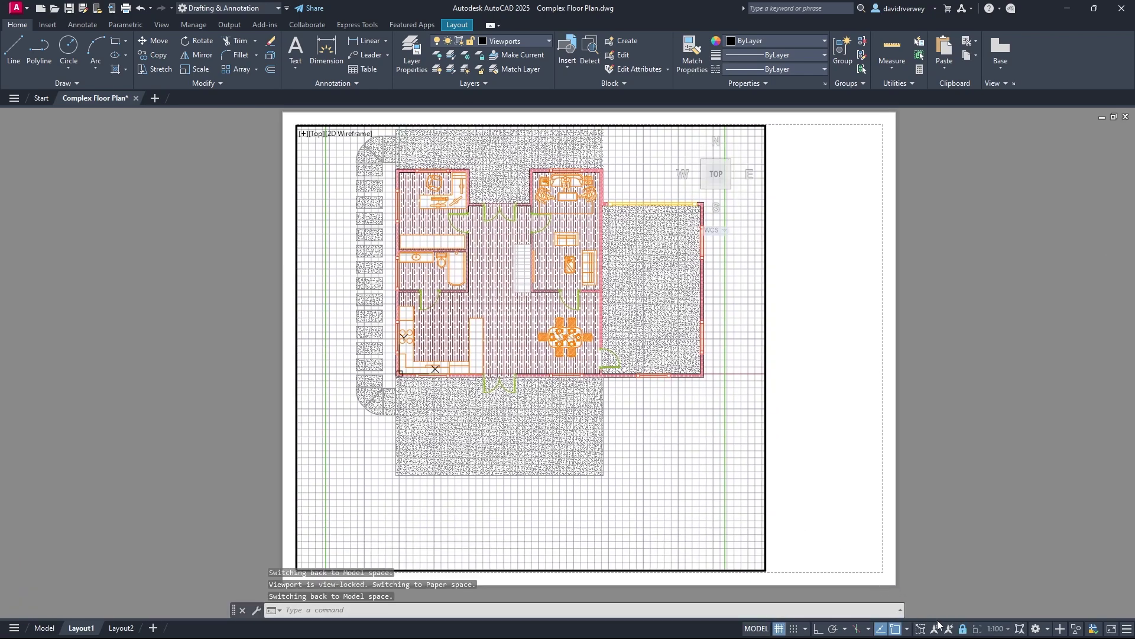
{"action": "middle_click_drag", "start_coordinate": [568, 370], "coordinate": [579, 422]}
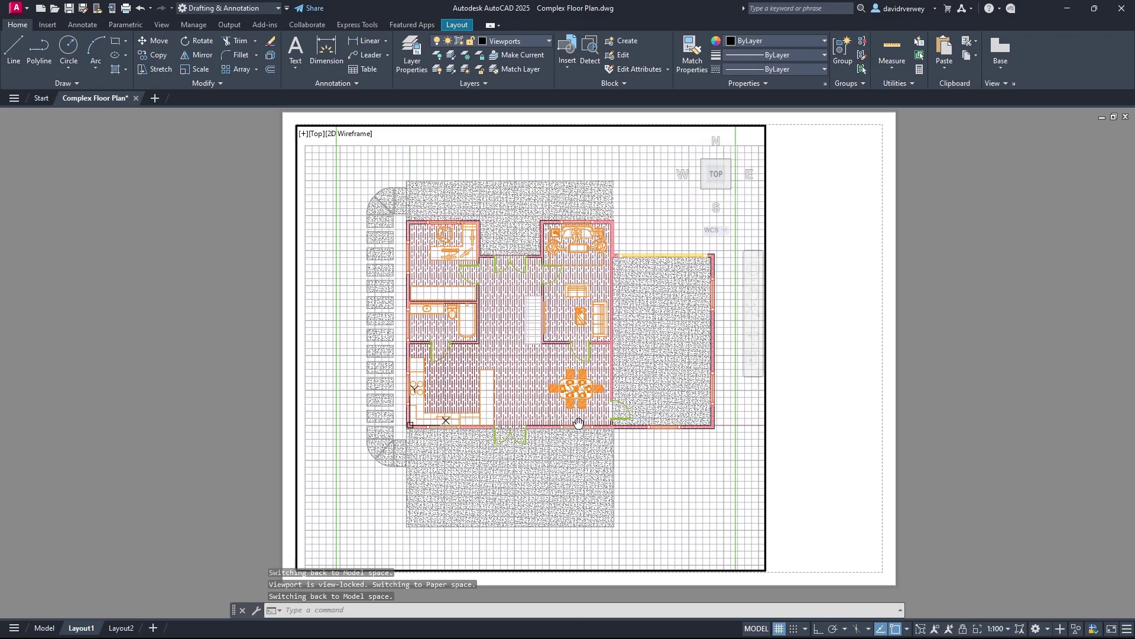
Try a 1:50 viewport scale, restore 1:100, fine-tune the floor plan's position and lock the viewport again.
{"action": "left_click", "coordinate": [1003, 632]}
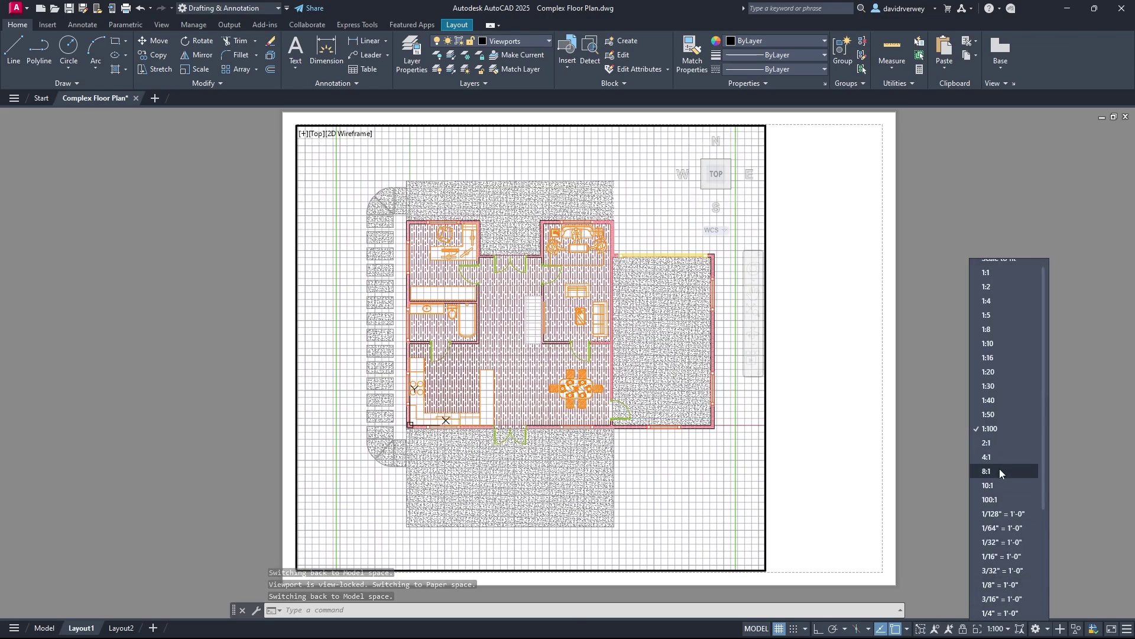
{"action": "left_click", "coordinate": [999, 417]}
{"action": "left_click", "coordinate": [1002, 631]}
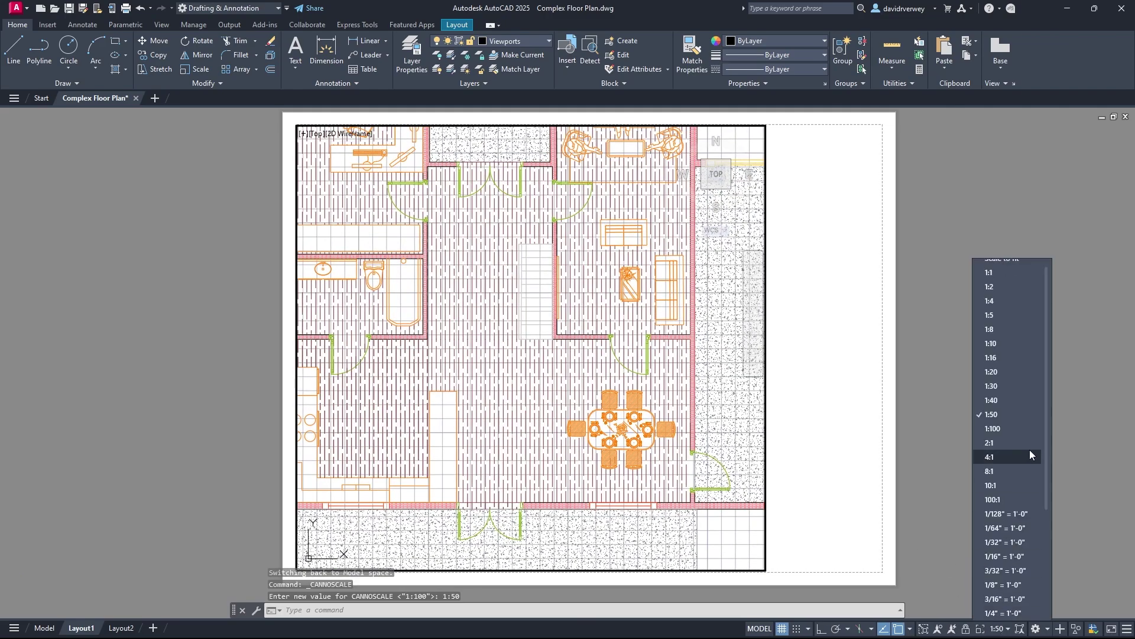
{"action": "left_click", "coordinate": [1017, 429]}
{"action": "mouse_move", "coordinate": [559, 342]}
{"action": "middle_mouse_down"}
{"action": "mouse_move", "coordinate": [568, 325]}
{"action": "mouse_move", "coordinate": [558, 329]}
{"action": "middle_mouse_up"}
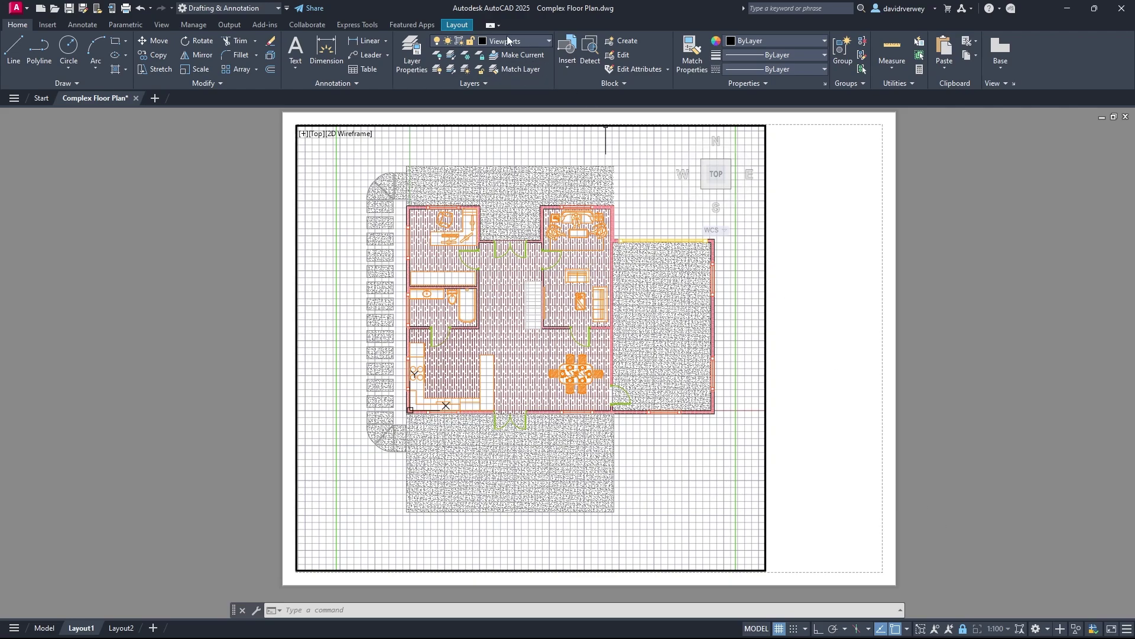
Return to paper space and shrink the viewport to half its height so it fills only the sheet's upper half.
{"action": "left_click", "coordinate": [756, 474]}
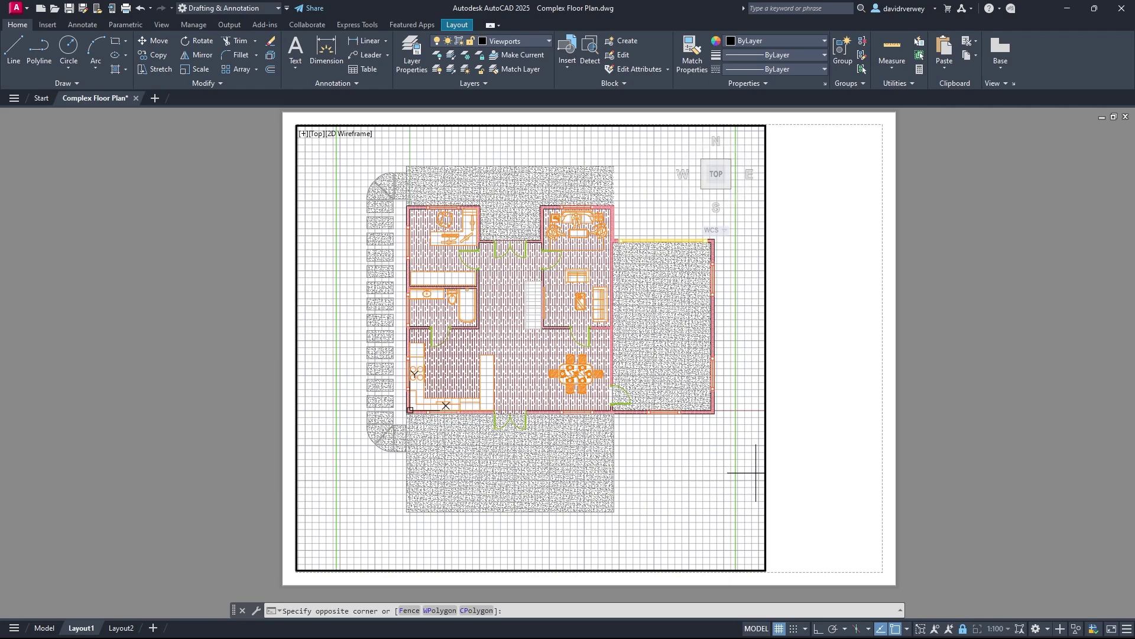
{"action": "key", "text": "Escape"}
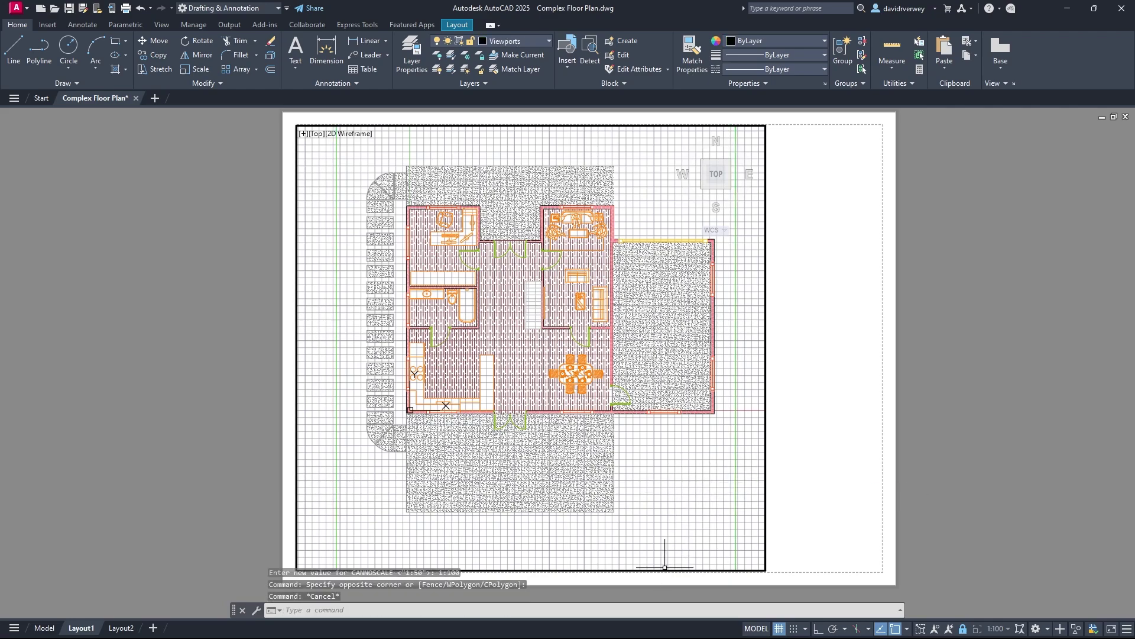
{"action": "left_click", "coordinate": [673, 556]}
{"action": "double_click", "coordinate": [790, 538]}
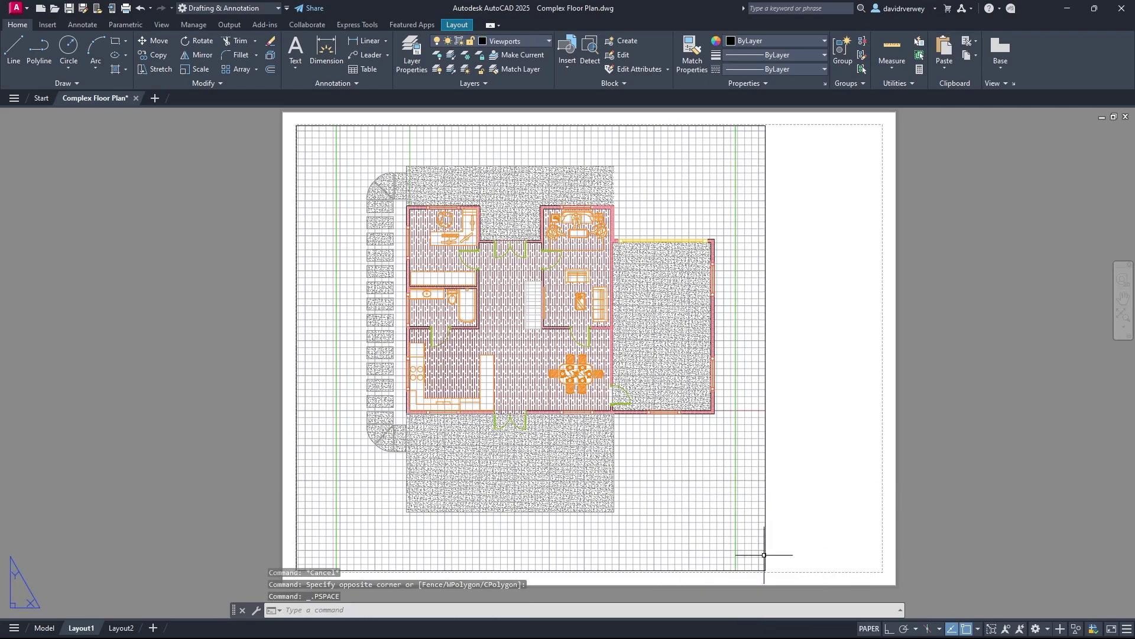
{"action": "left_click", "coordinate": [764, 555]}
{"action": "left_click", "coordinate": [766, 570]}
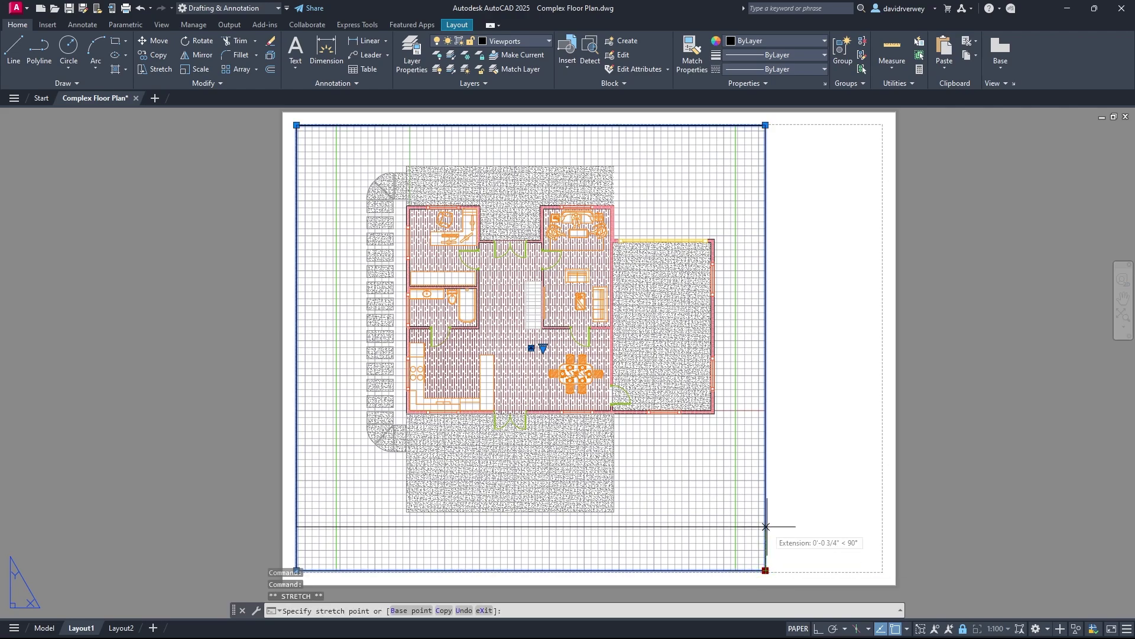
{"action": "left_click", "coordinate": [766, 347]}
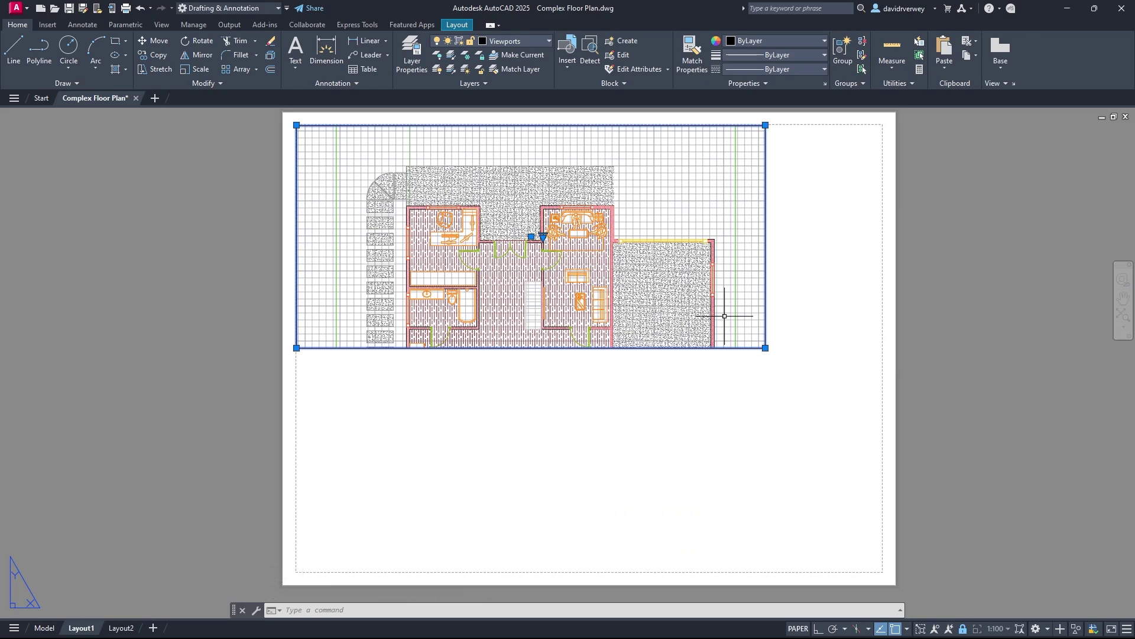
Copy the viewport and paste the duplicate directly beneath it, at the printable area's lower-left corner.
{"action": "key", "text": "F4"}
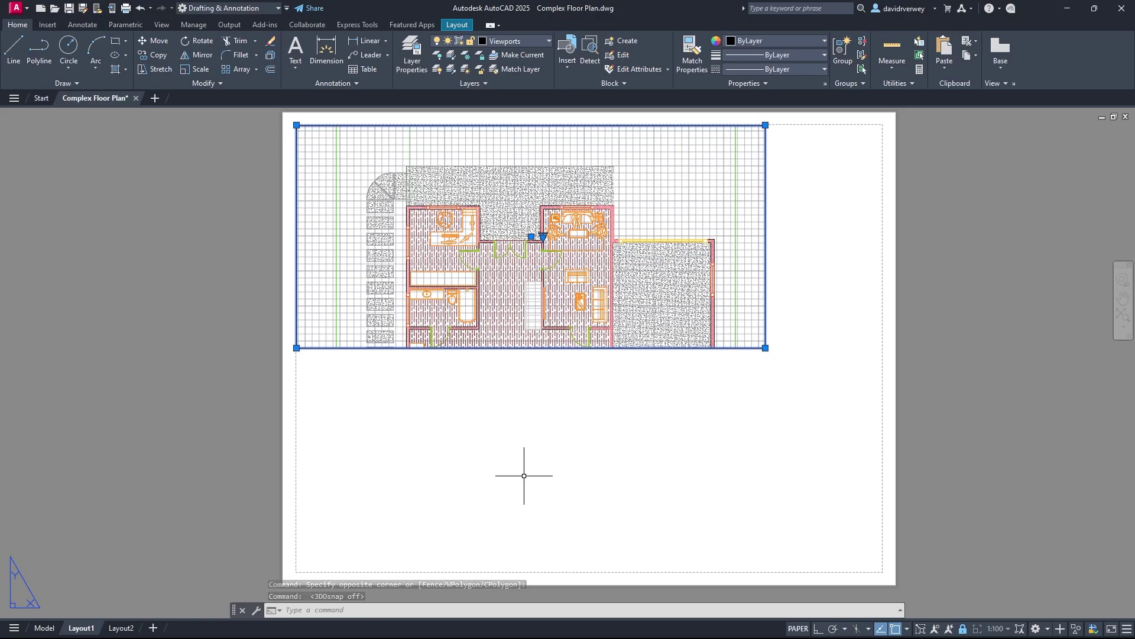
{"action": "key", "text": "ctrl+c"}
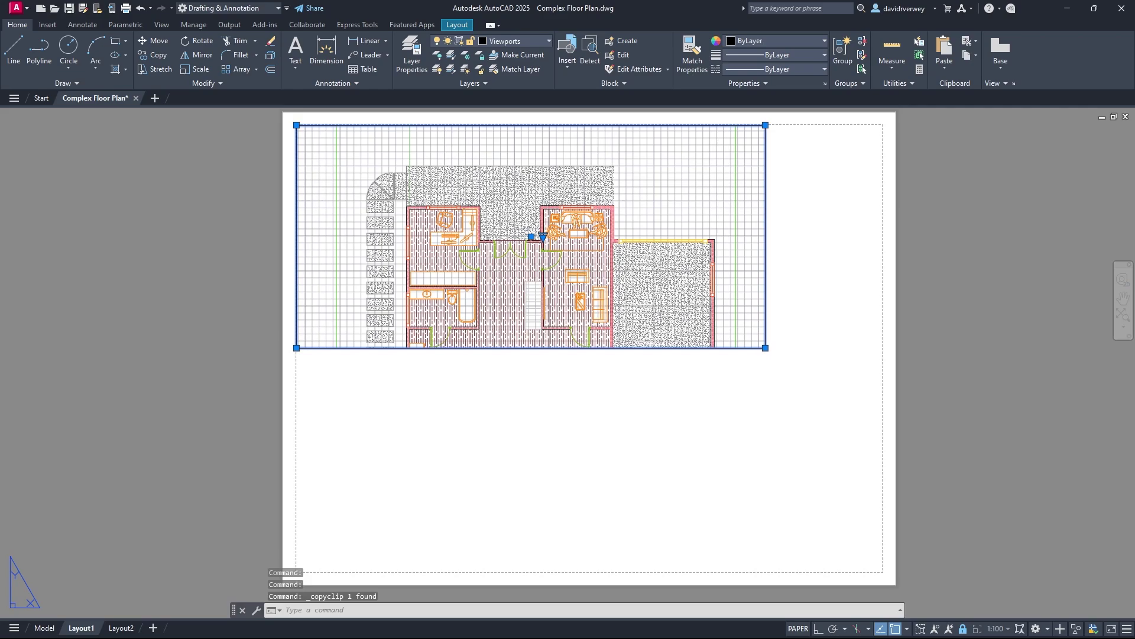
{"action": "key", "text": "ctrl+v"}
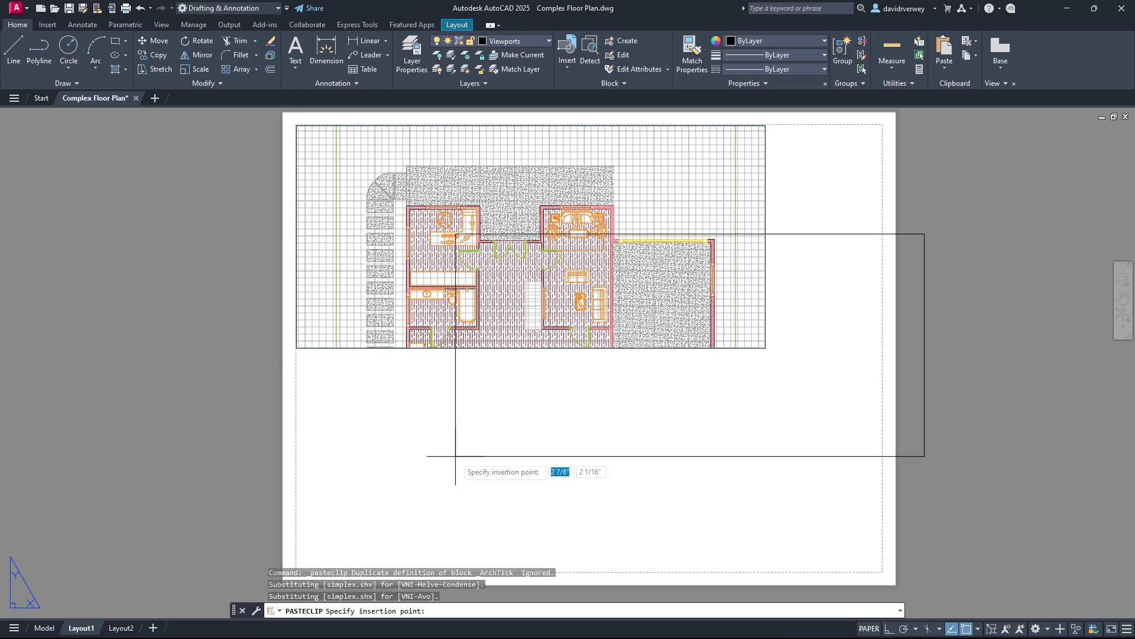
{"action": "scroll", "coordinate": [312, 545], "scroll_direction": "down", "scroll_amount": 2}
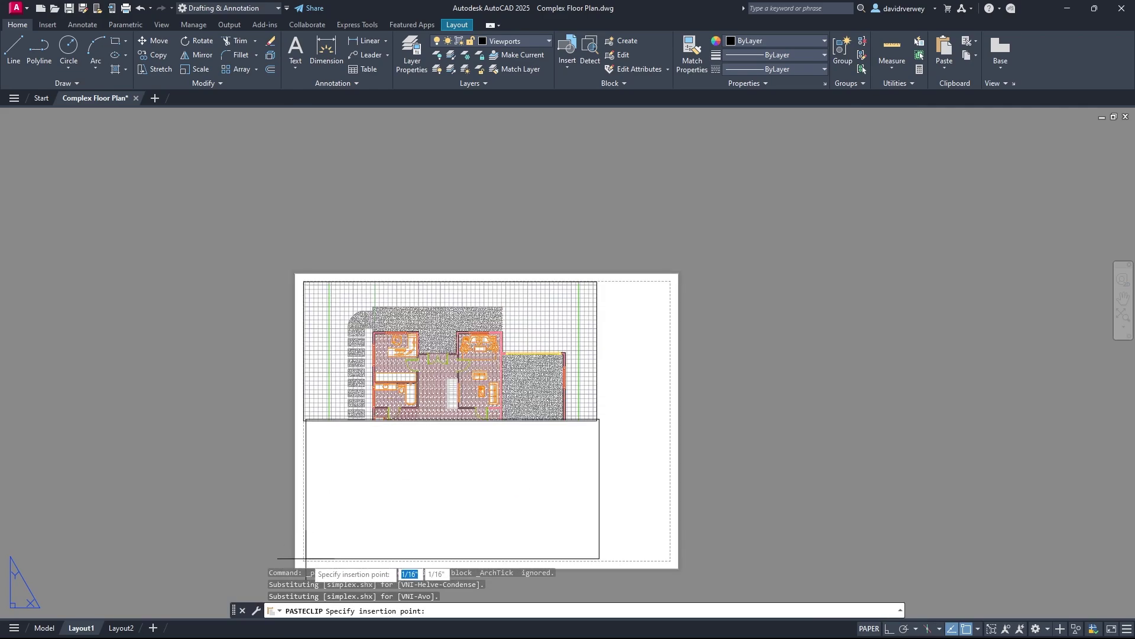
{"action": "left_click", "coordinate": [304, 559]}
{"action": "middle_click_drag", "start_coordinate": [507, 484], "coordinate": [558, 380]}
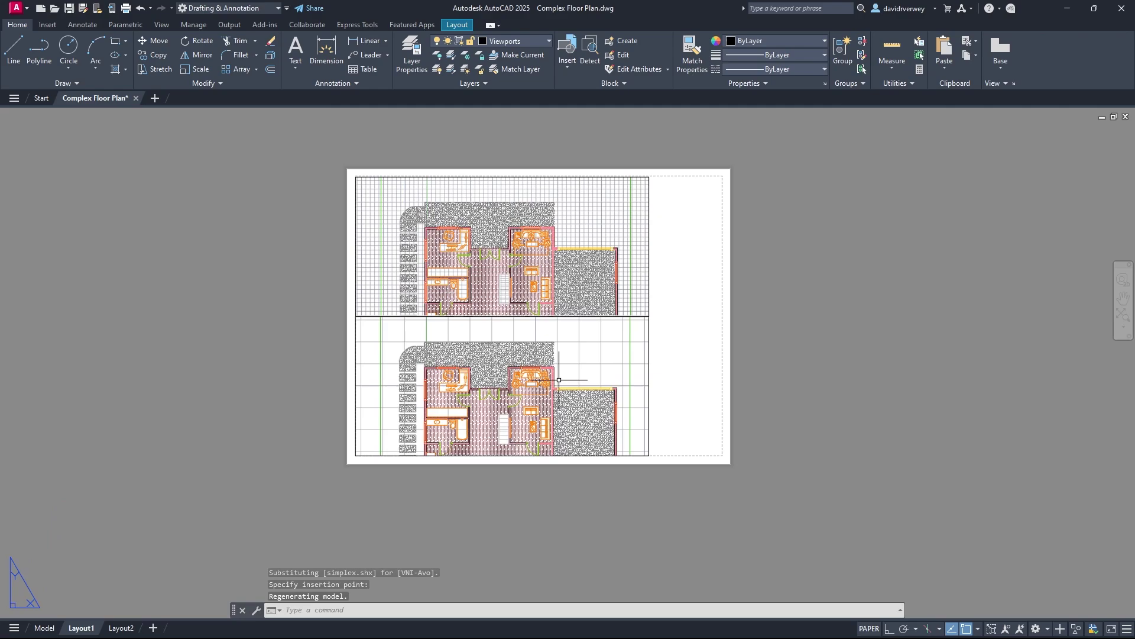
Stretch the pasted lower viewport's right side inward to the midpoint of its top edge, halving its width.
{"action": "left_click", "coordinate": [649, 354]}
{"action": "scroll", "coordinate": [649, 379], "scroll_direction": "up", "scroll_amount": 2}
{"action": "left_click", "coordinate": [649, 280]}
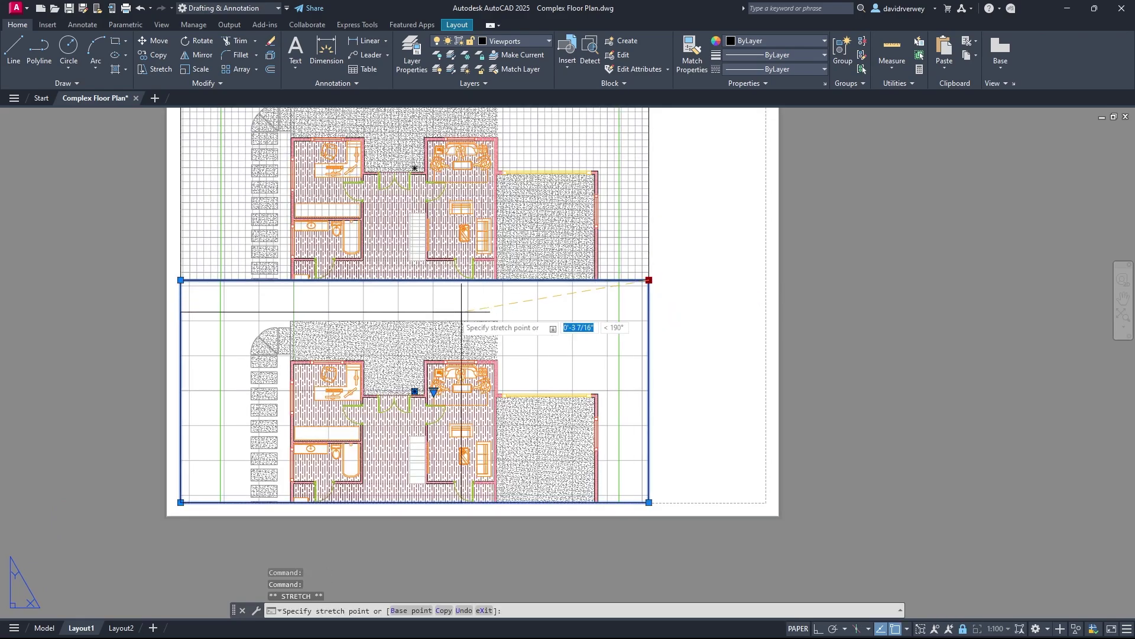
{"action": "left_click", "coordinate": [415, 280]}
{"action": "middle_click_drag", "start_coordinate": [408, 301], "coordinate": [526, 279]}
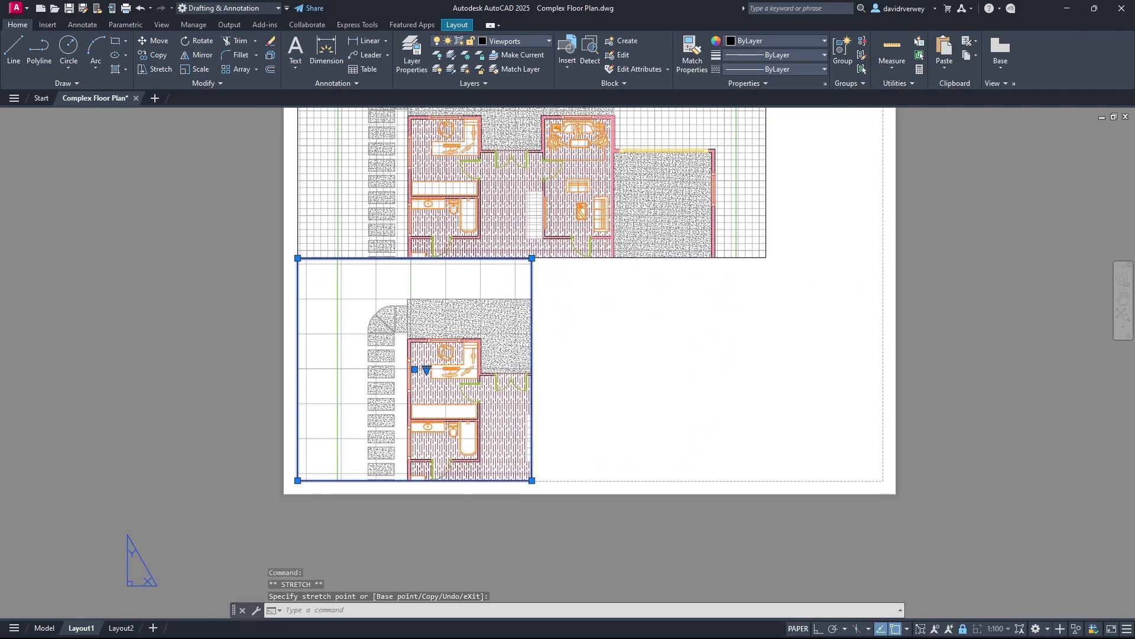
{"action": "key", "text": "Escape"}
Move the lower viewport so its upper-left corner meets the upper viewport's lower-left corner.
{"action": "left_click", "coordinate": [298, 296]}
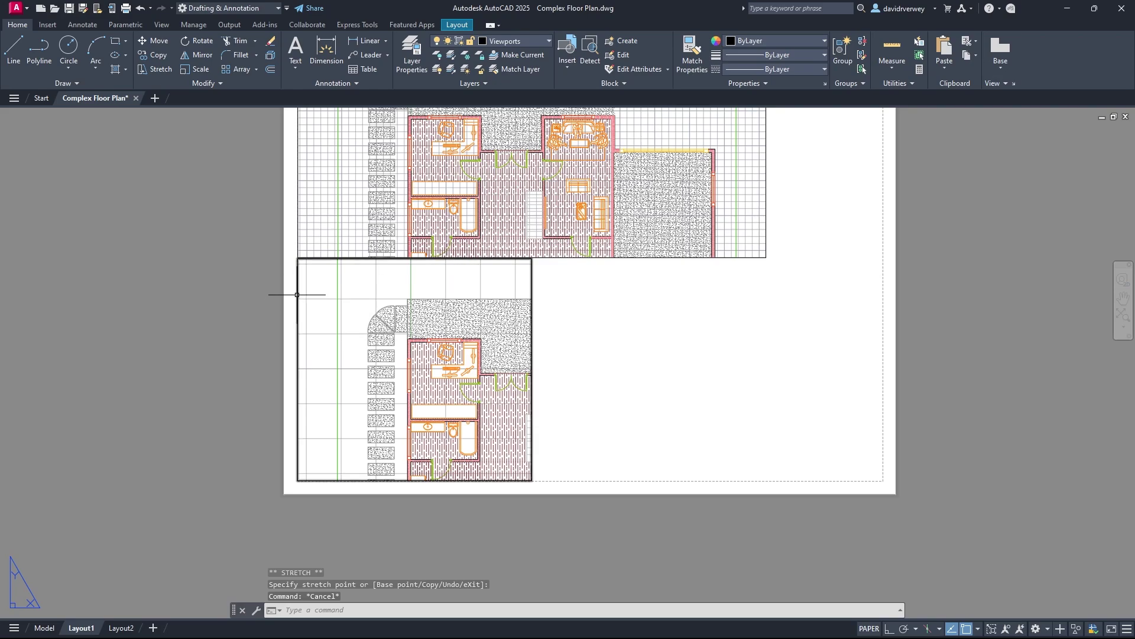
{"action": "scroll", "coordinate": [361, 298], "scroll_direction": "up", "scroll_amount": 2}
{"action": "type", "text": "mov"}
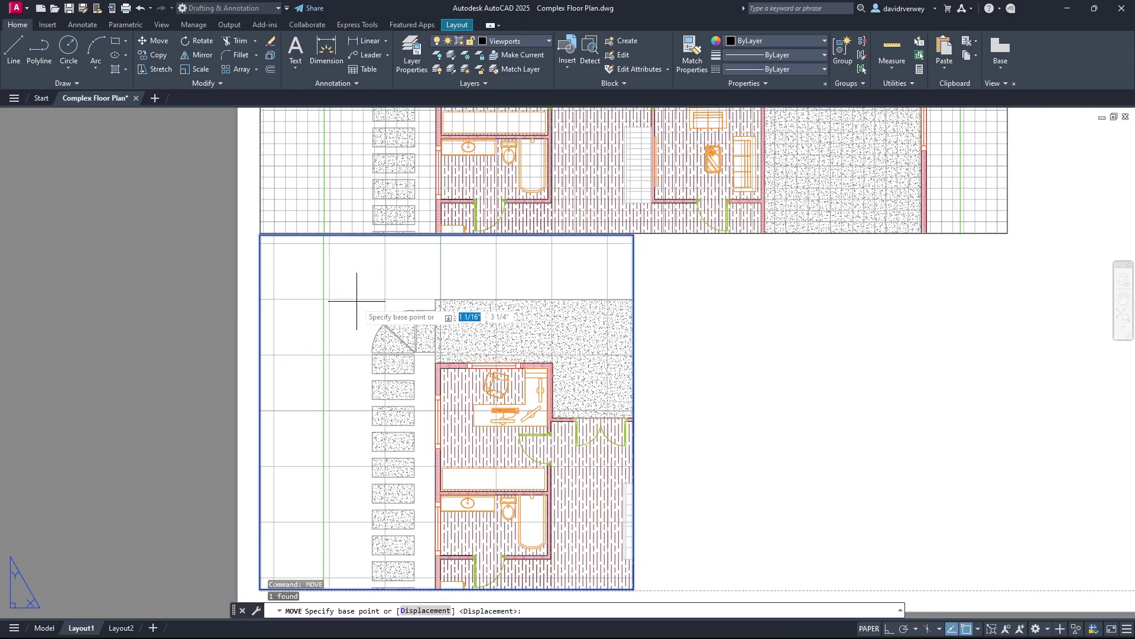
{"action": "key", "text": "Return"}
{"action": "scroll", "coordinate": [269, 226], "scroll_direction": "up", "scroll_amount": 5}
{"action": "left_click", "coordinate": [270, 225]}
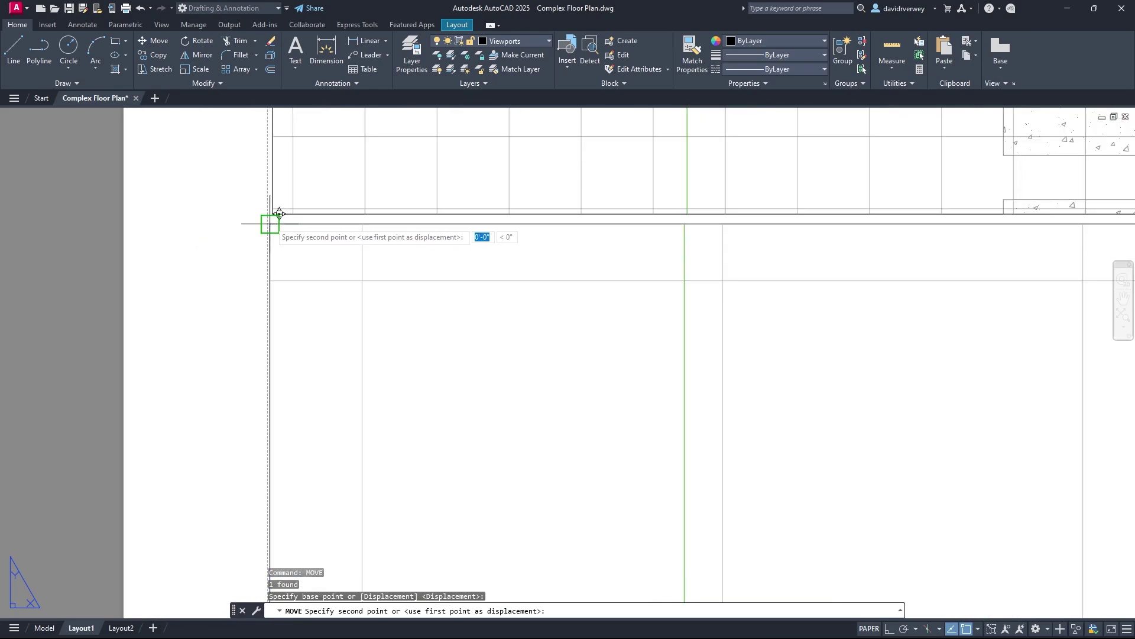
{"action": "scroll", "coordinate": [274, 213], "scroll_direction": "up", "scroll_amount": 3}
{"action": "left_click", "coordinate": [273, 217]}
{"action": "scroll", "coordinate": [642, 381], "scroll_direction": "down", "scroll_amount": 8}
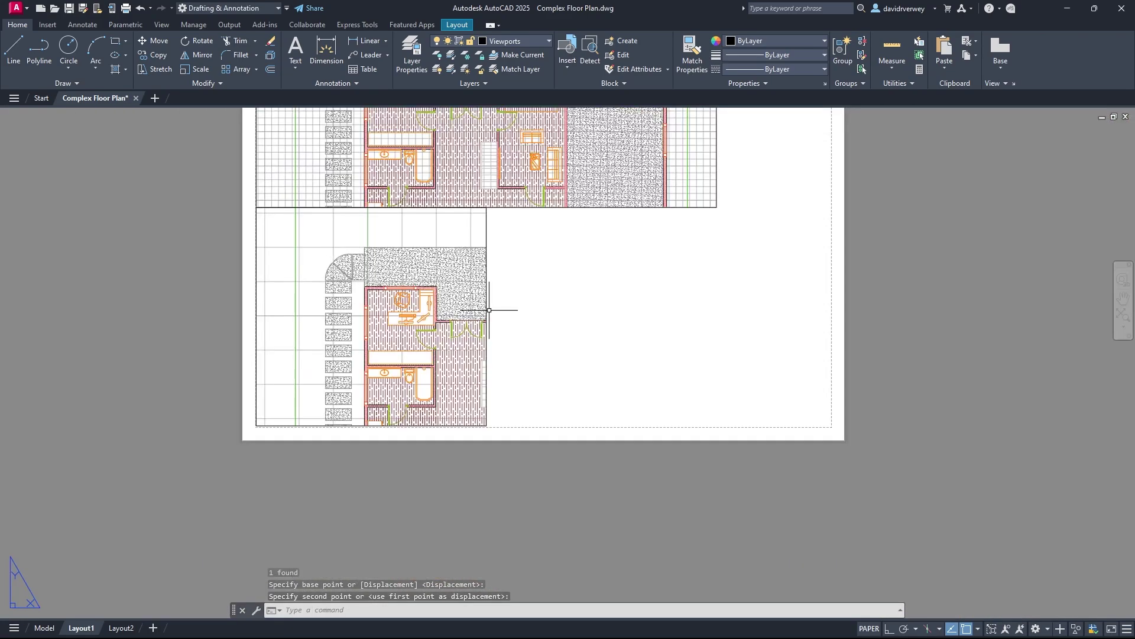
Copy the half-width lower viewport and paste the duplicate beside it, starting at its lower-right corner.
{"action": "scroll", "coordinate": [507, 311], "scroll_direction": "up", "scroll_amount": 6}
{"action": "left_click", "coordinate": [479, 292]}
{"action": "scroll", "coordinate": [479, 292], "scroll_direction": "down", "scroll_amount": 4}
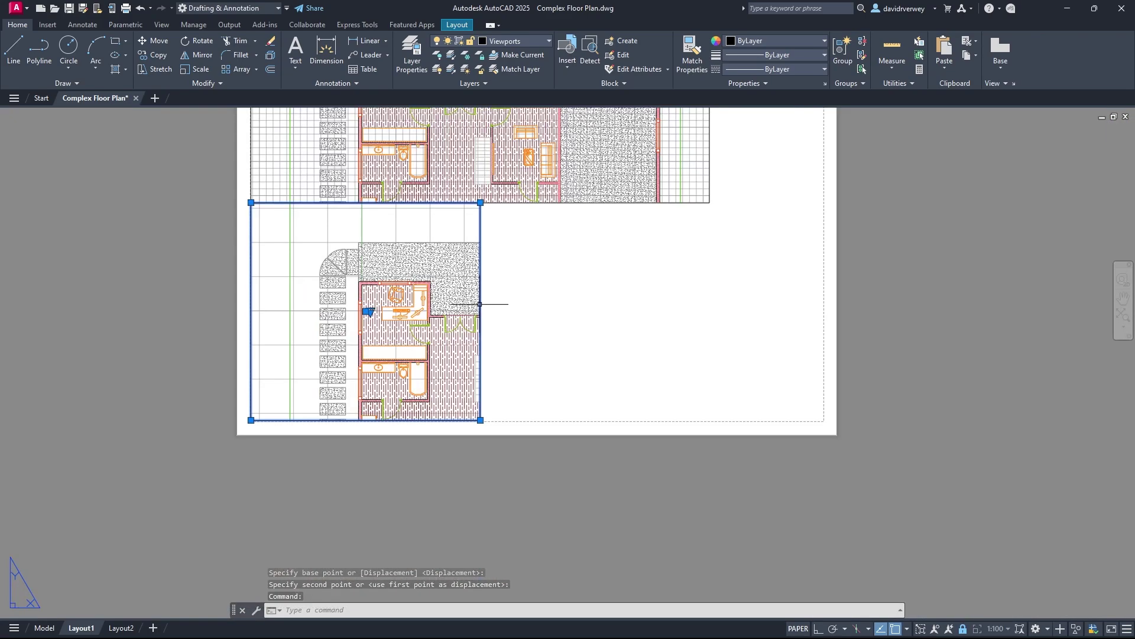
{"action": "key", "text": "ctrl+c"}
{"action": "key", "text": "ctrl+v"}
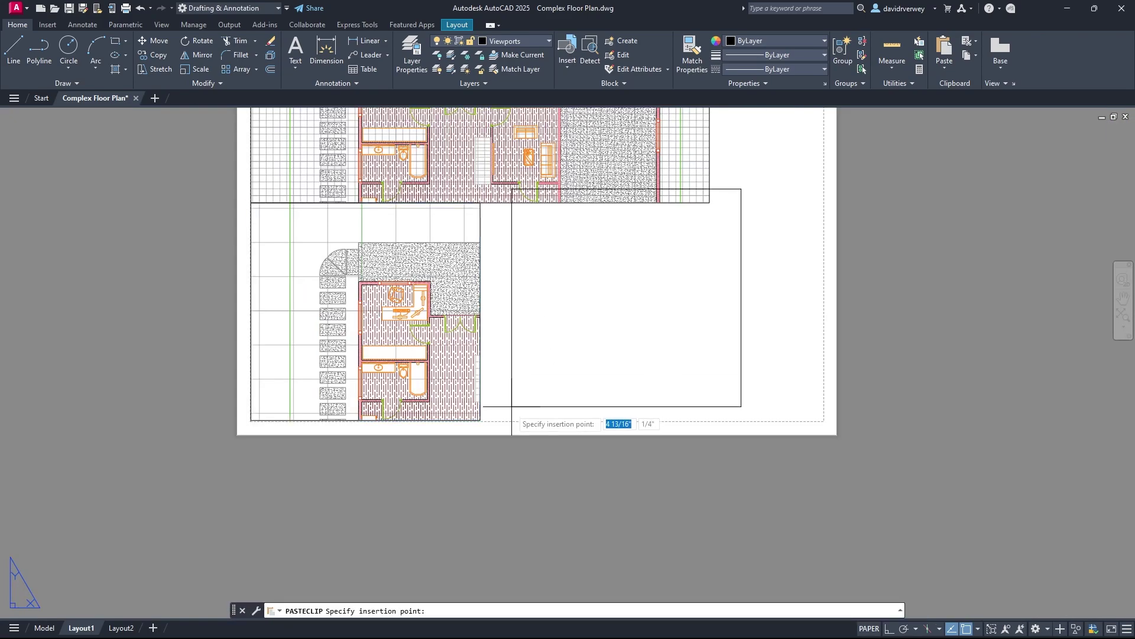
{"action": "left_click", "coordinate": [480, 420]}
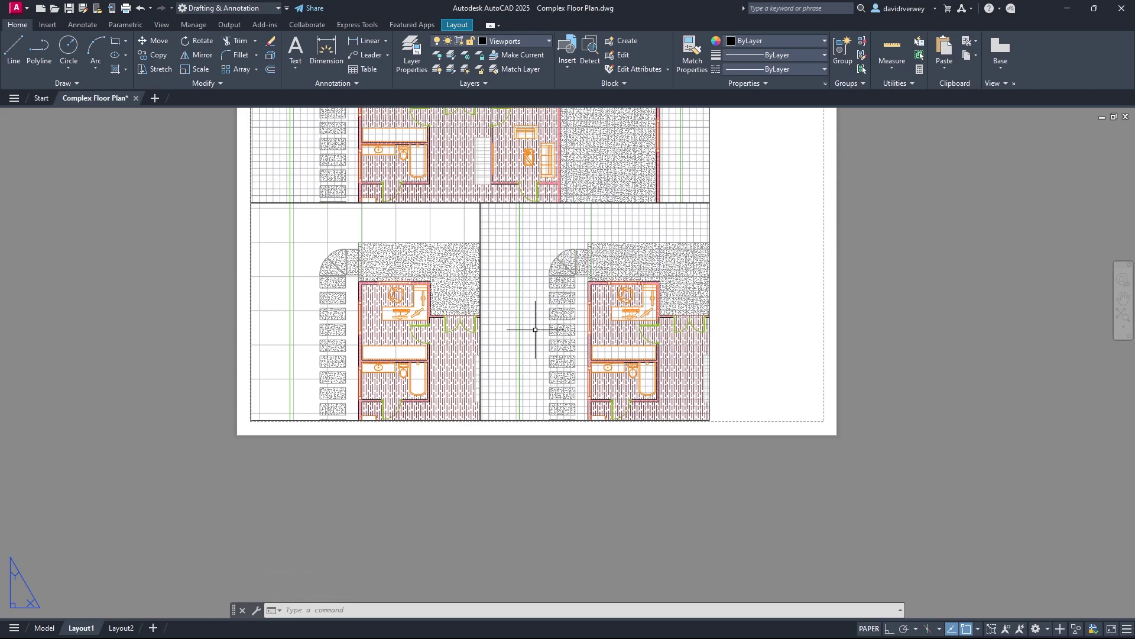
{"action": "scroll", "coordinate": [495, 309], "scroll_direction": "up", "scroll_amount": 5}
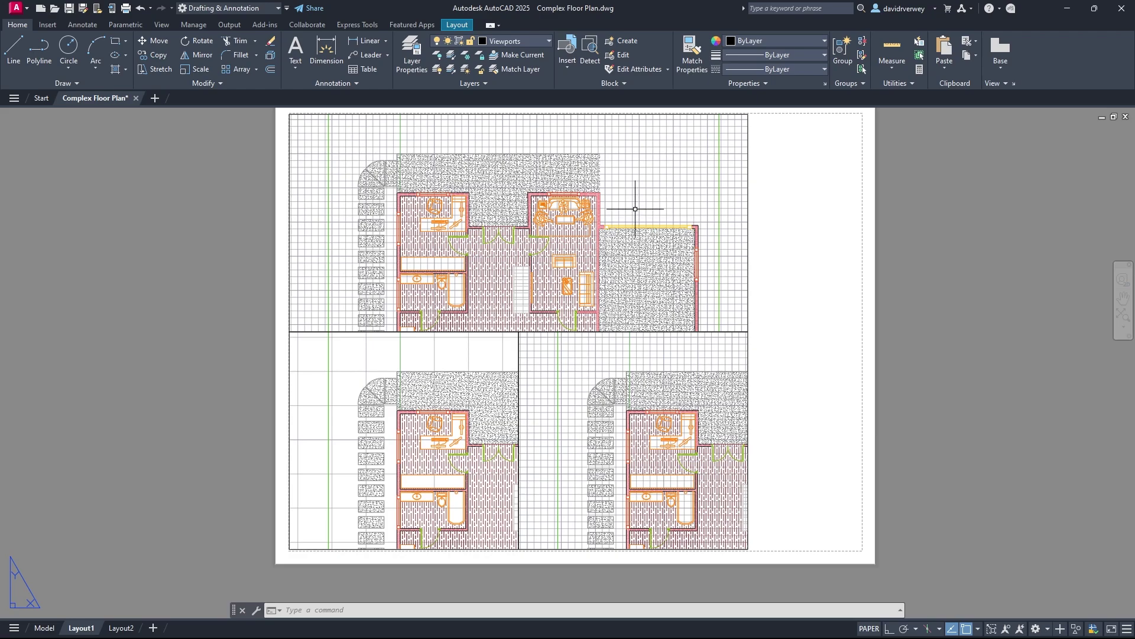
Activate the upper viewport, unlock it and pan the floor plan so all the rooms and the garage fit inside.
{"action": "double_click", "coordinate": [616, 203]}
{"action": "mouse_move", "coordinate": [616, 203]}
{"action": "middle_mouse_down"}
{"action": "mouse_move", "coordinate": [614, 183]}
{"action": "mouse_move", "coordinate": [616, 203]}
{"action": "middle_mouse_up"}
{"action": "left_click", "coordinate": [615, 203]}
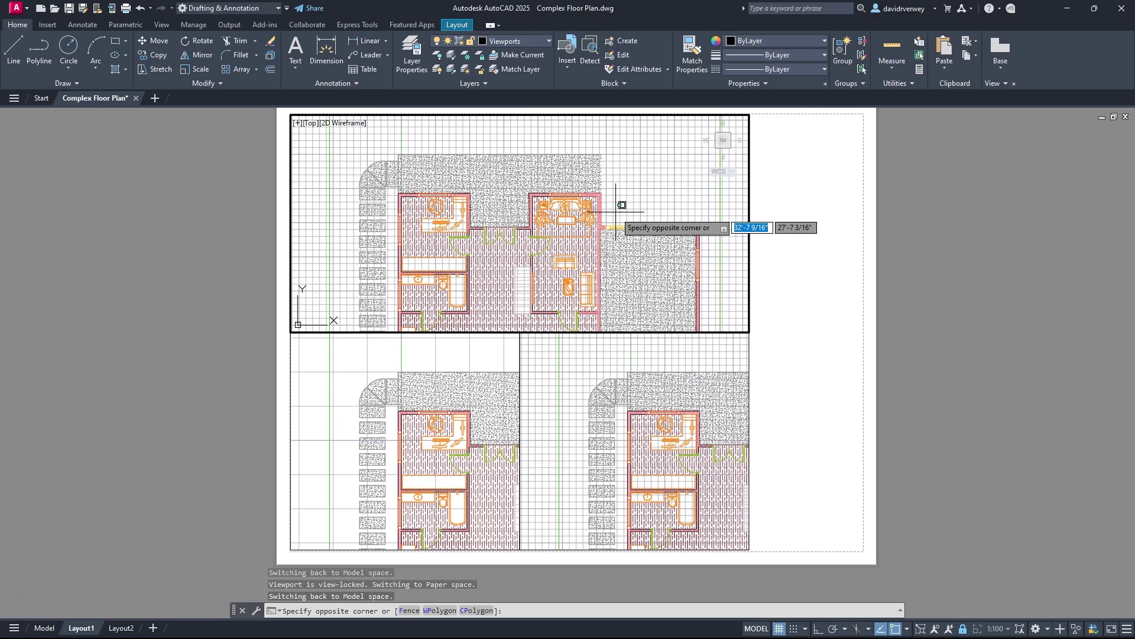
{"action": "key", "text": "Escape"}
{"action": "scroll", "coordinate": [594, 223], "scroll_direction": "up", "scroll_amount": 2}
{"action": "scroll", "coordinate": [594, 223], "scroll_direction": "down", "scroll_amount": 2}
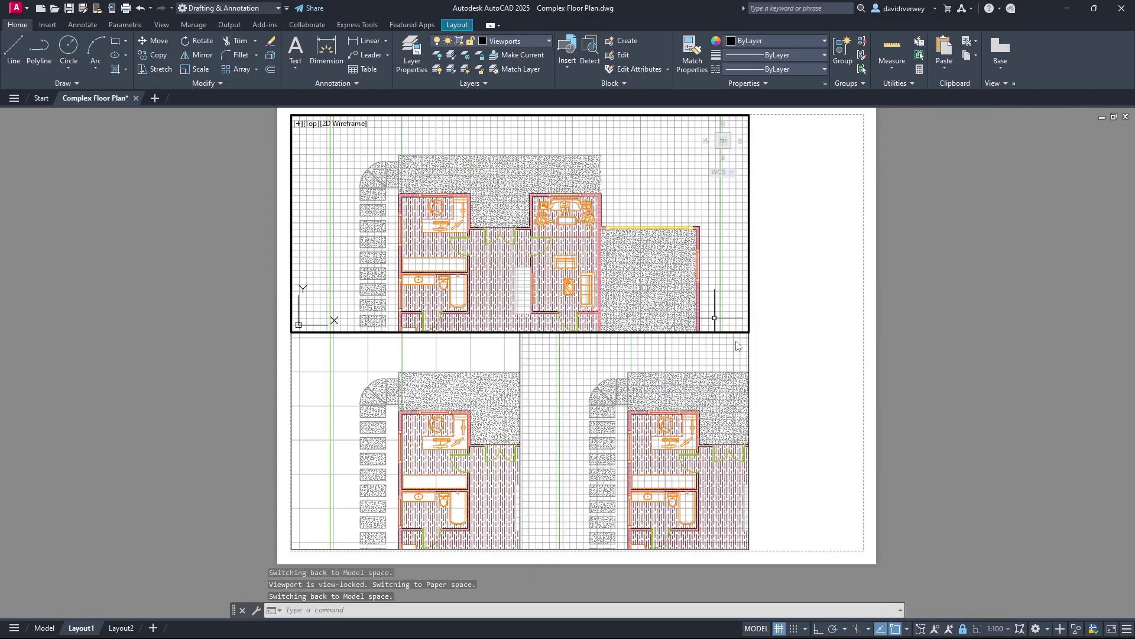
{"action": "mouse_move", "coordinate": [621, 202]}
{"action": "middle_mouse_down"}
{"action": "mouse_move", "coordinate": [619, 175]}
{"action": "mouse_move", "coordinate": [638, 216]}
{"action": "middle_mouse_up"}
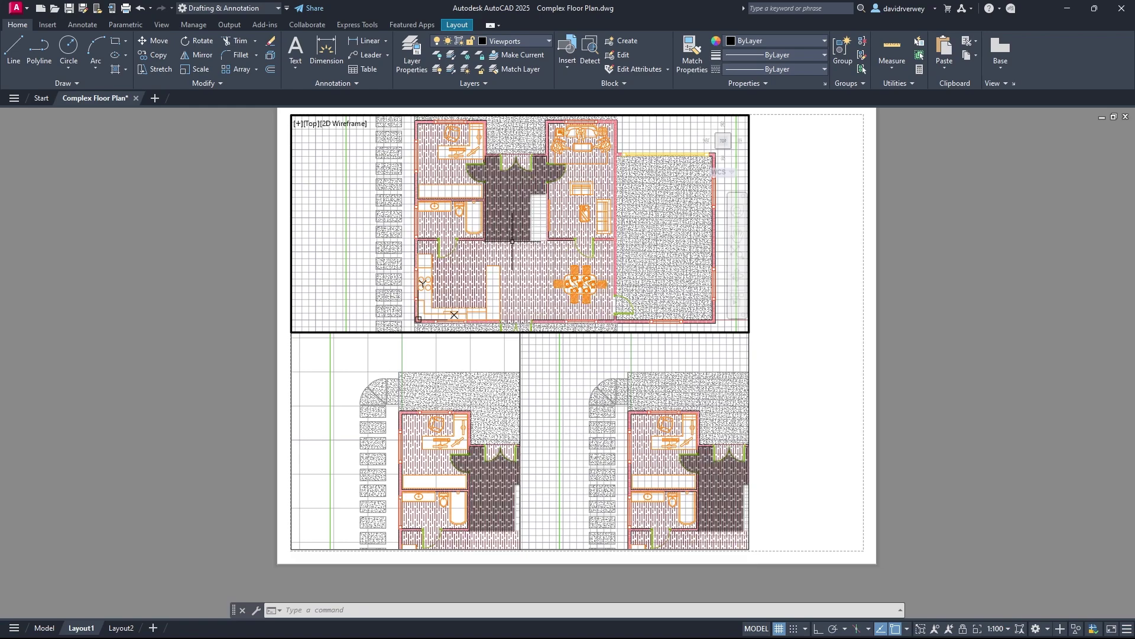
Return to paper space and stretch the upper viewport's lower-right corner inward to where the two lower viewports meet, halving its width.
{"action": "mouse_move", "coordinate": [517, 245]}
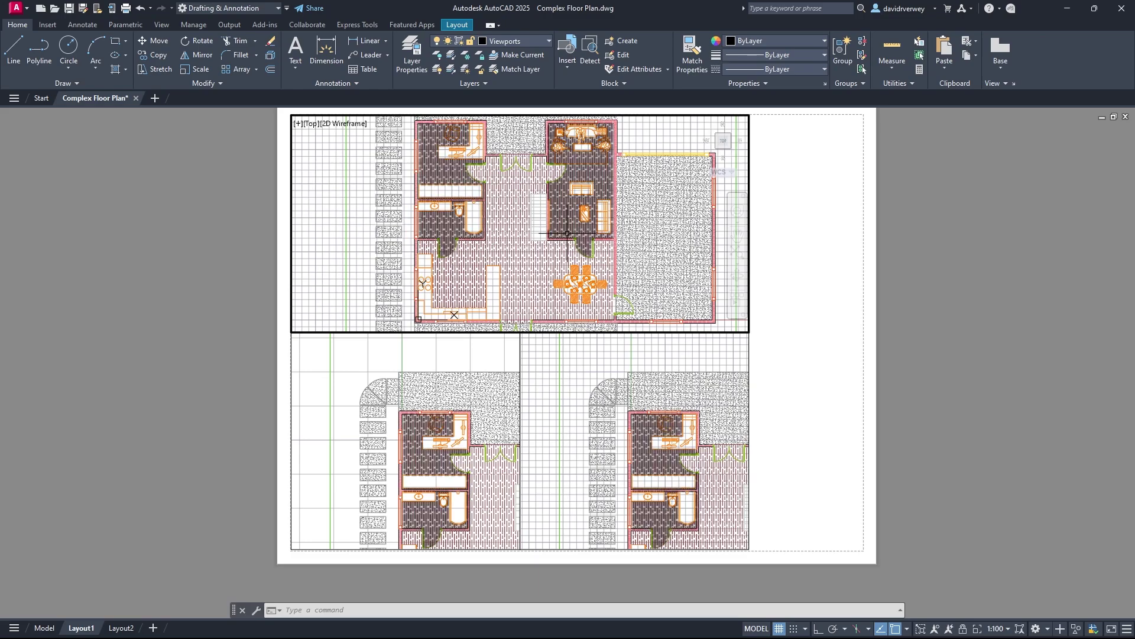
{"action": "mouse_move", "coordinate": [600, 245]}
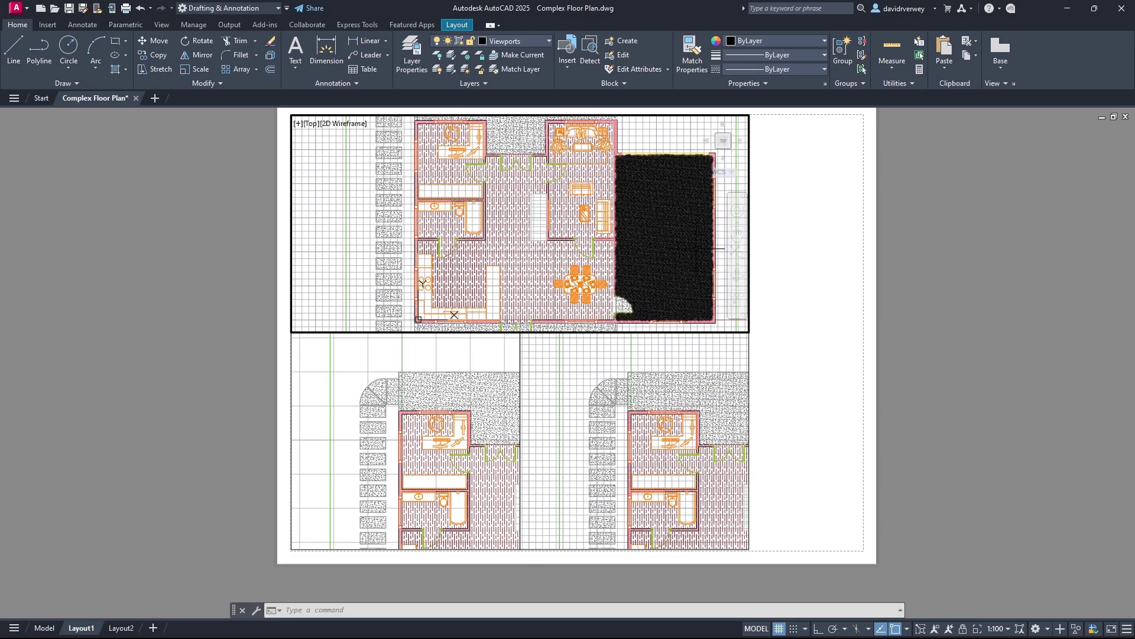
{"action": "double_click", "coordinate": [764, 221]}
{"action": "left_click", "coordinate": [751, 221]}
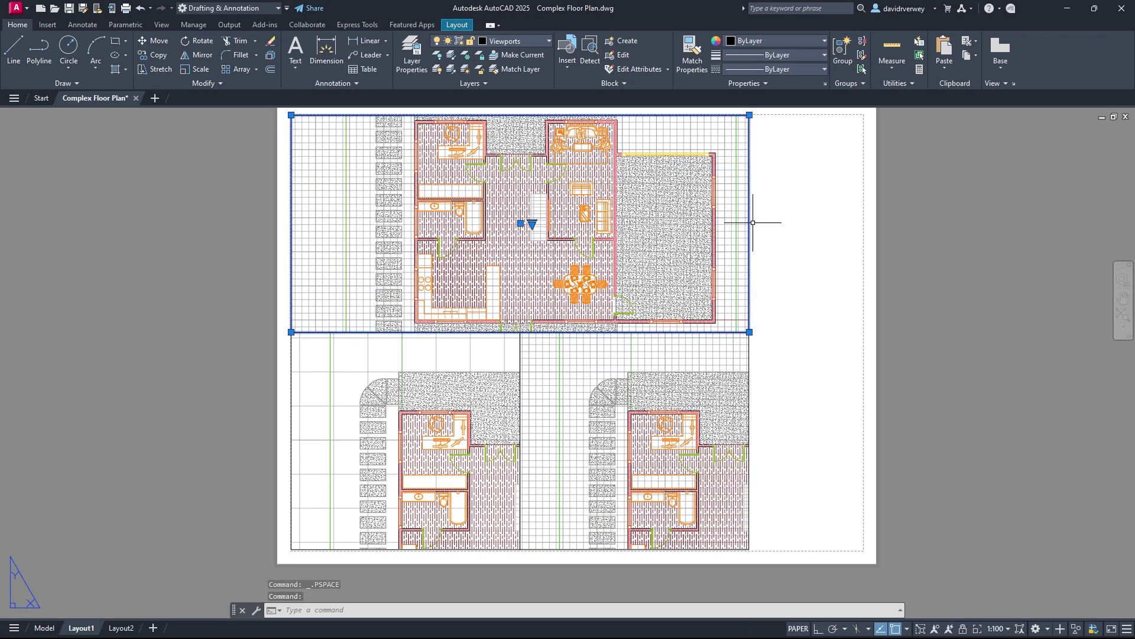
{"action": "left_click", "coordinate": [749, 332]}
{"action": "left_click", "coordinate": [520, 331]}
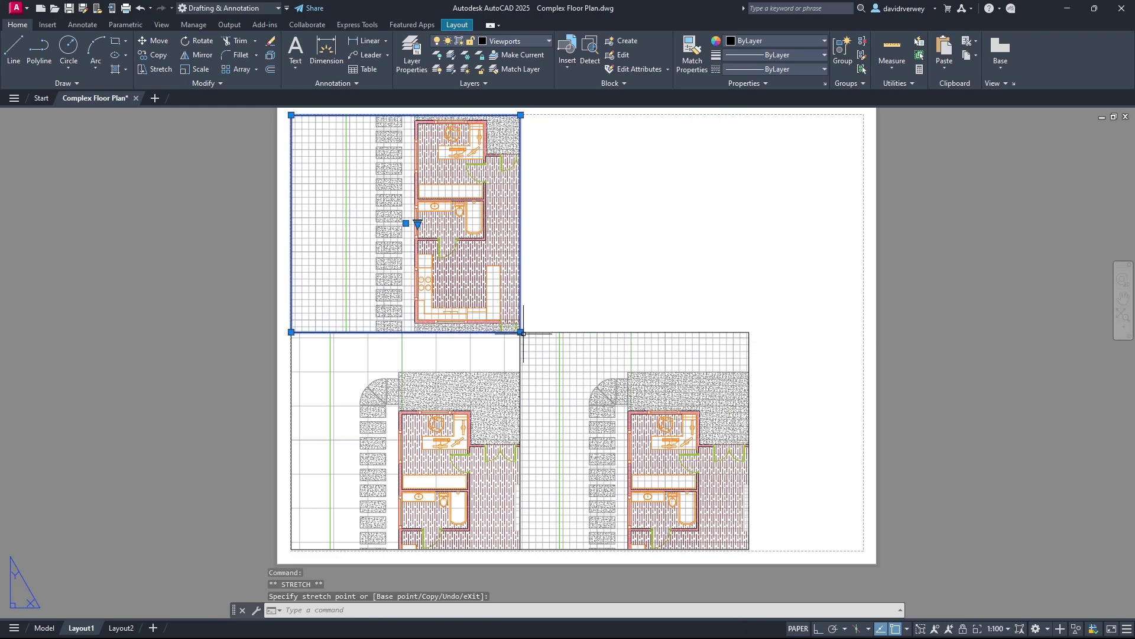
Pan the floor plan inside the narrowed upper viewport so the rooms beside the garage fit, and return to paper space.
{"action": "double_click", "coordinate": [492, 240]}
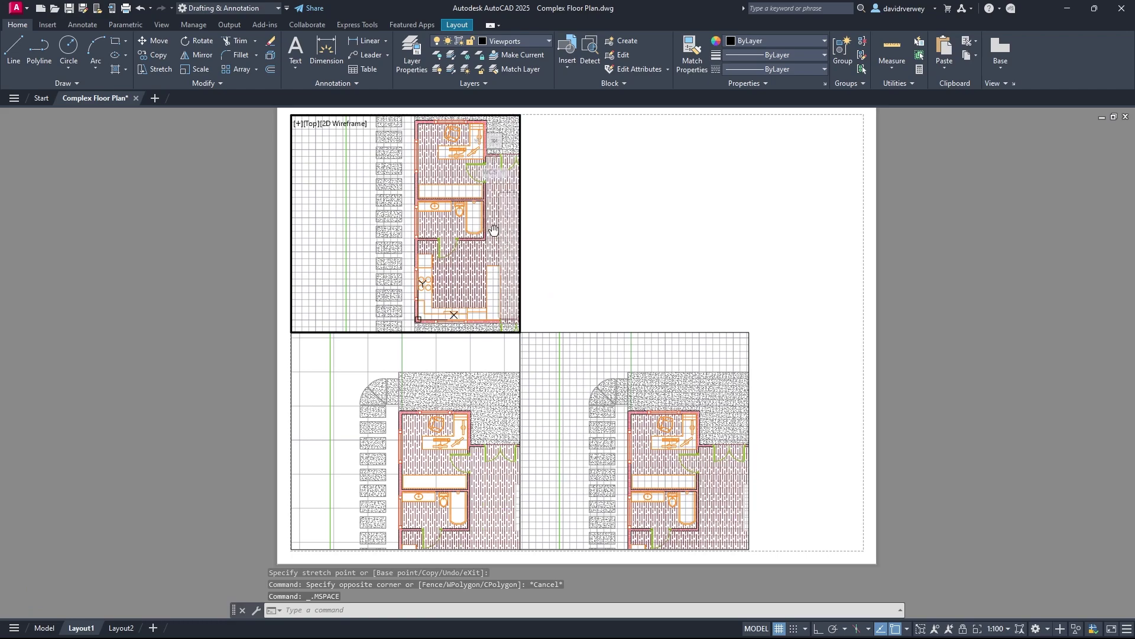
{"action": "middle_click_drag", "start_coordinate": [495, 228], "coordinate": [392, 229]}
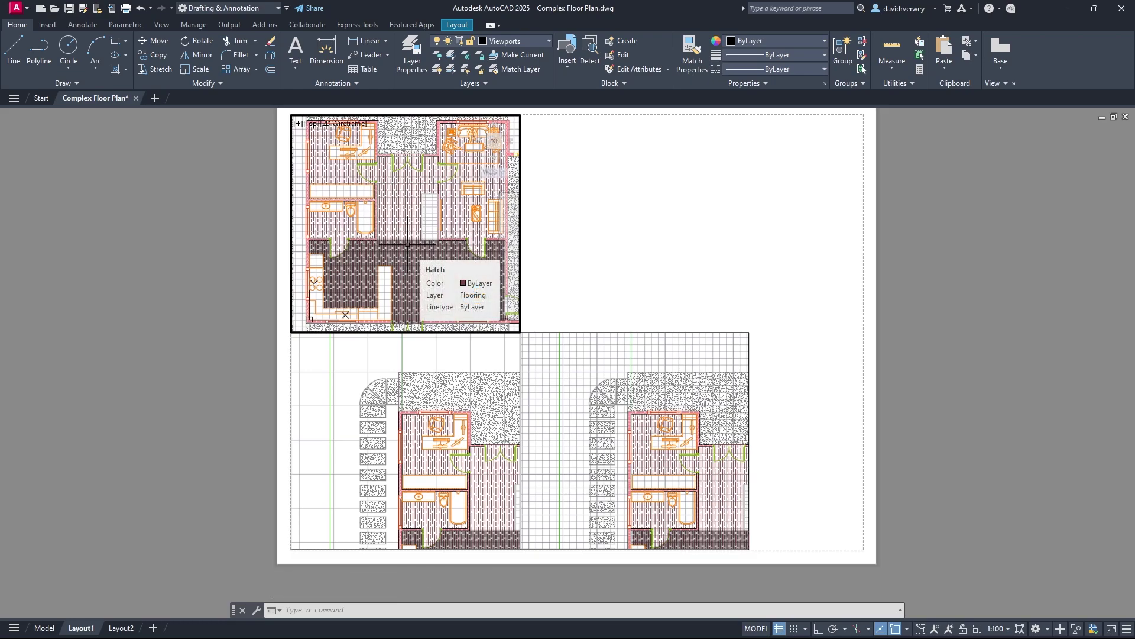
{"action": "double_click", "coordinate": [742, 258]}
Stretch the upper viewport's lower-right corner outward to the upper-right corner of the lower-right viewport, restoring its full width.
{"action": "left_click", "coordinate": [521, 215]}
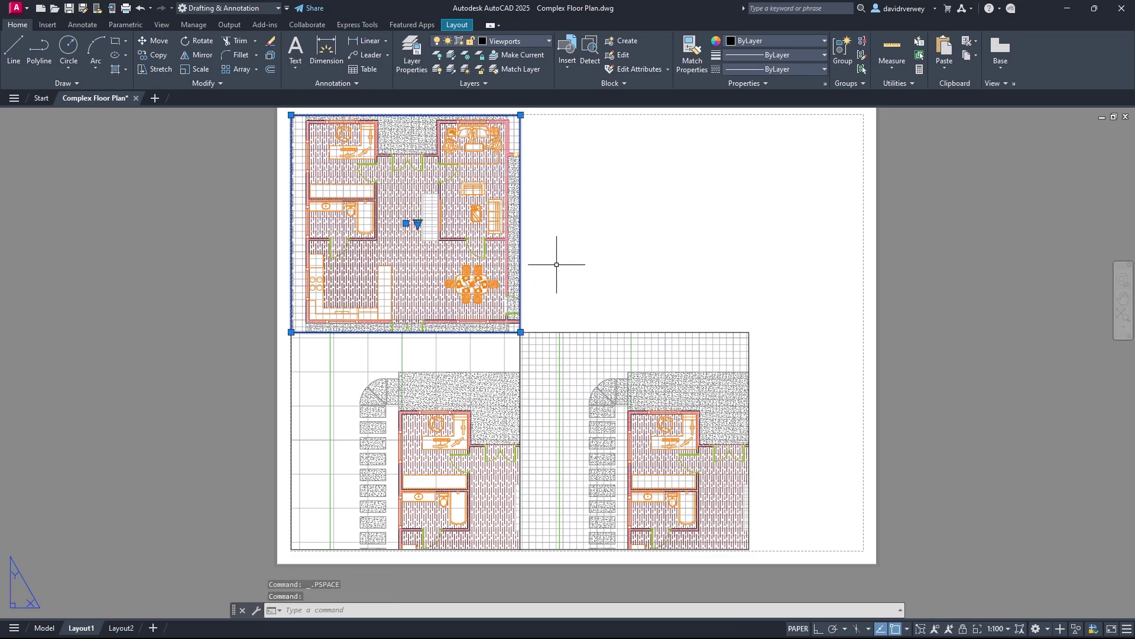
{"action": "left_click", "coordinate": [520, 332]}
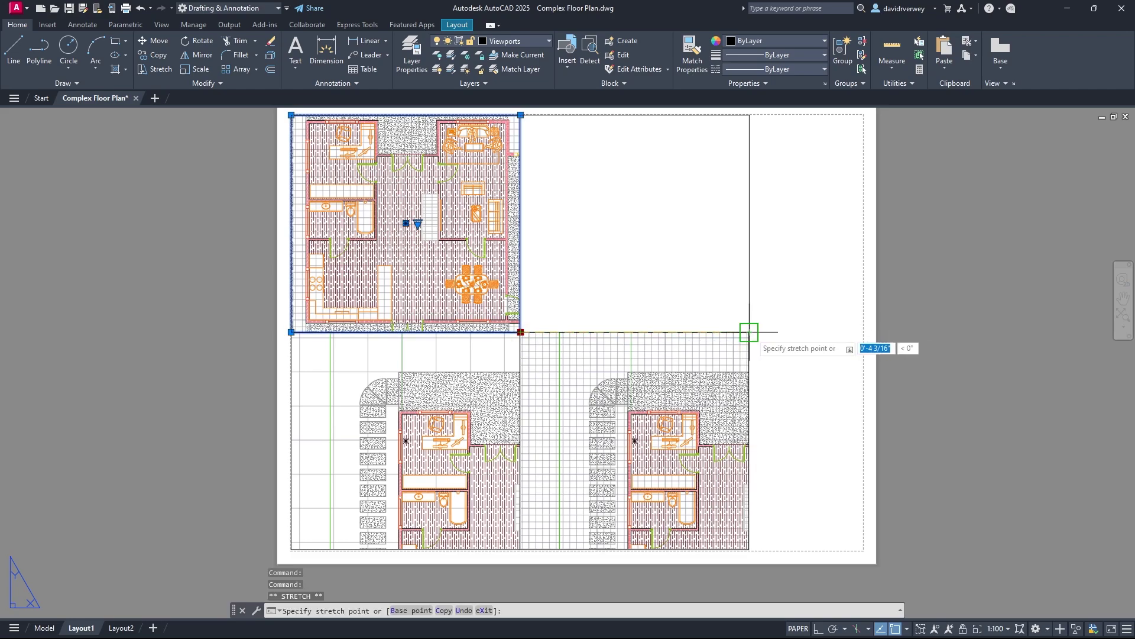
{"action": "left_click", "coordinate": [749, 332]}
{"action": "key", "text": "Escape"}
Activate the upper viewport and pan the floor plan so the house and the whole garage fit inside.
{"action": "middle_click_drag", "start_coordinate": [634, 241], "coordinate": [701, 237]}
{"action": "double_click", "coordinate": [689, 241]}
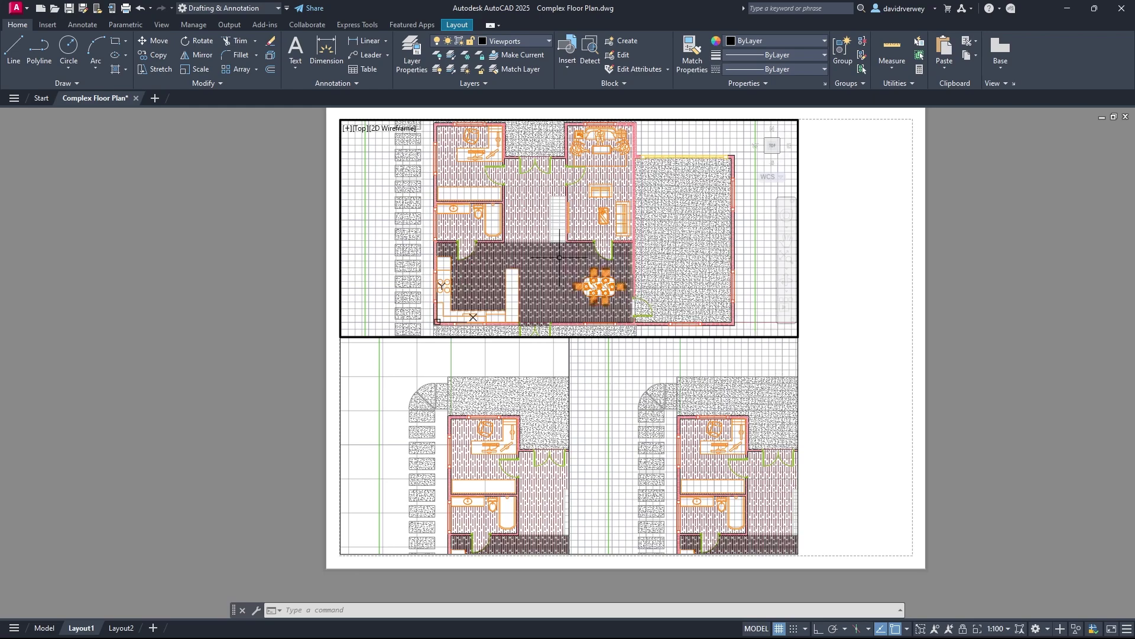
{"action": "mouse_move", "coordinate": [562, 257]}
{"action": "middle_mouse_down"}
{"action": "mouse_move", "coordinate": [667, 248]}
{"action": "mouse_move", "coordinate": [694, 260]}
{"action": "mouse_move", "coordinate": [598, 256]}
{"action": "middle_mouse_up"}
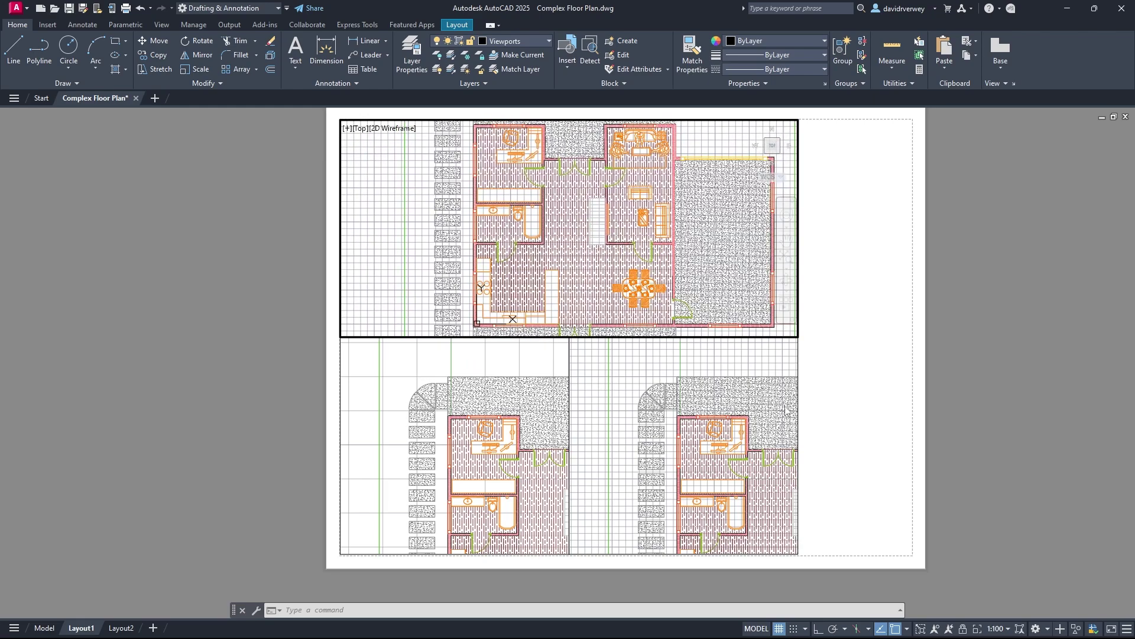
Unlock the lower-left viewport, pan it to the paved area below the kitchen and dining room, and lock it and the upper viewport.
{"action": "left_click", "coordinate": [651, 379]}
{"action": "left_click", "coordinate": [487, 359]}
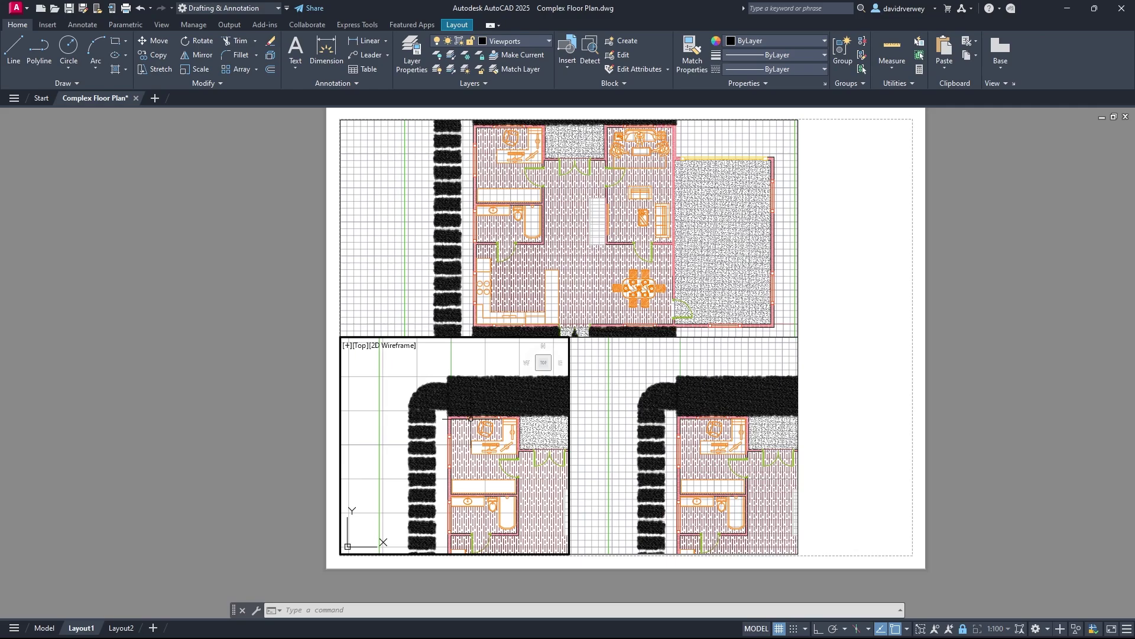
{"action": "middle_click_drag", "start_coordinate": [486, 359], "coordinate": [489, 336]}
{"action": "left_click", "coordinate": [489, 336]}
{"action": "left_click", "coordinate": [492, 355]}
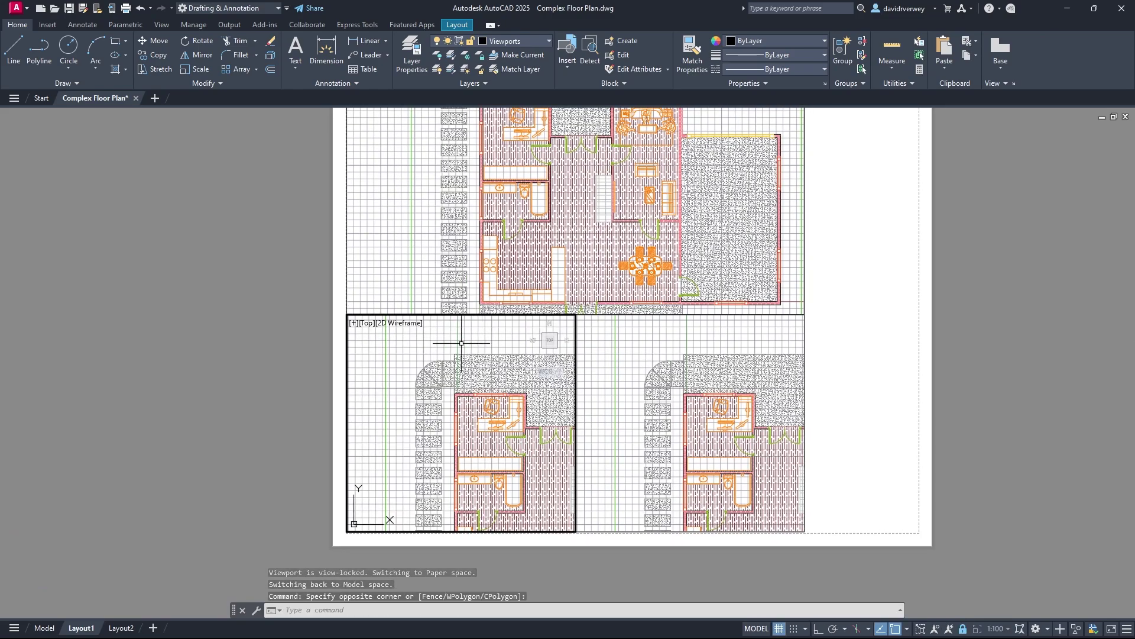
{"action": "middle_click_drag", "start_coordinate": [505, 409], "coordinate": [431, 336]}
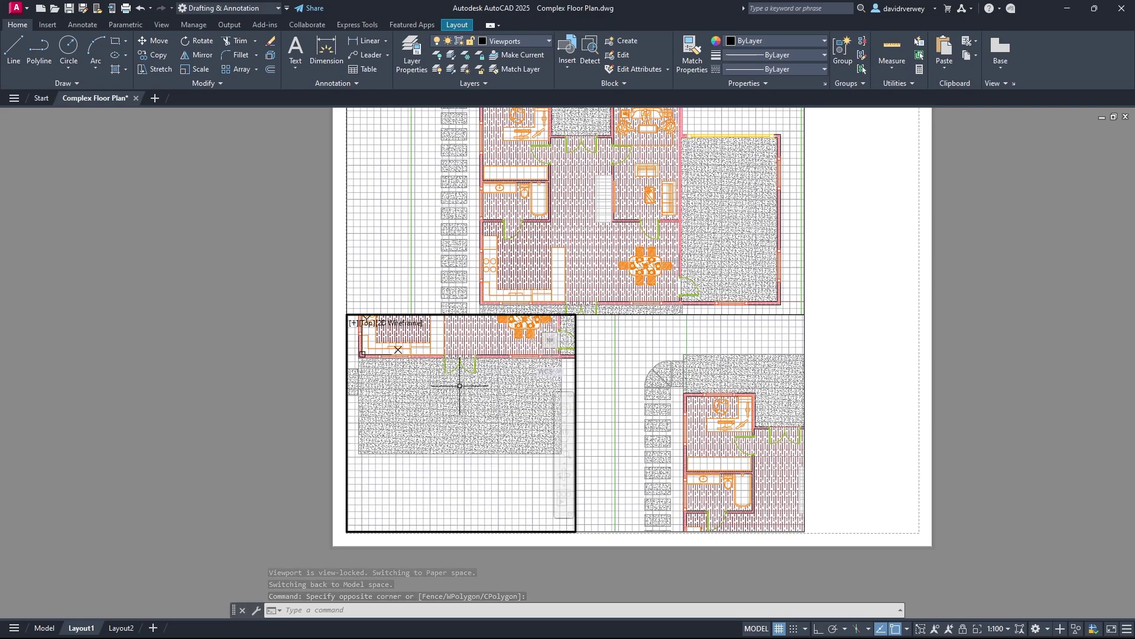
{"action": "middle_click_drag", "start_coordinate": [504, 435], "coordinate": [508, 433]}
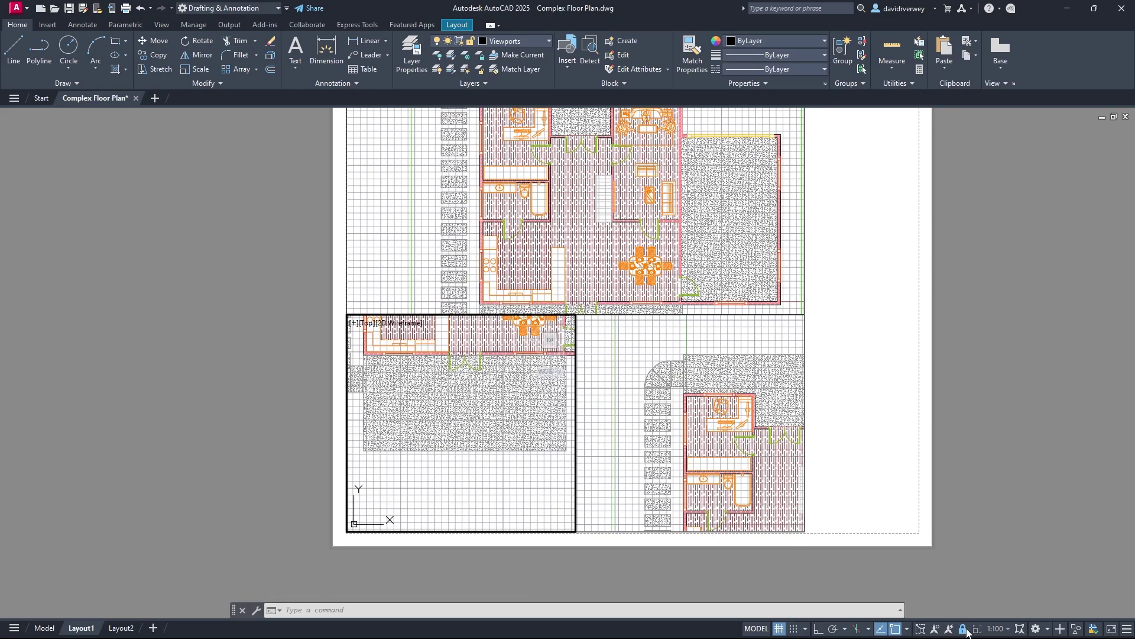
{"action": "left_click", "coordinate": [695, 273]}
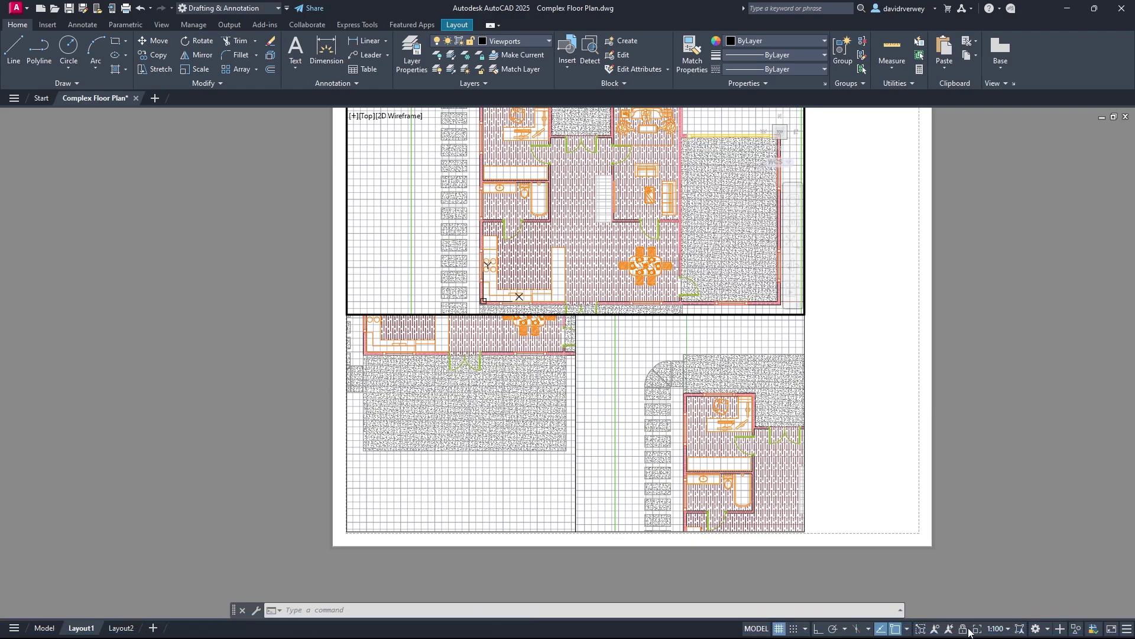
Unlock the lower-right viewport, pan the floor plan so the entire garage shows inside, and lock the view again.
{"action": "left_click", "coordinate": [650, 349]}
{"action": "left_click", "coordinate": [651, 345]}
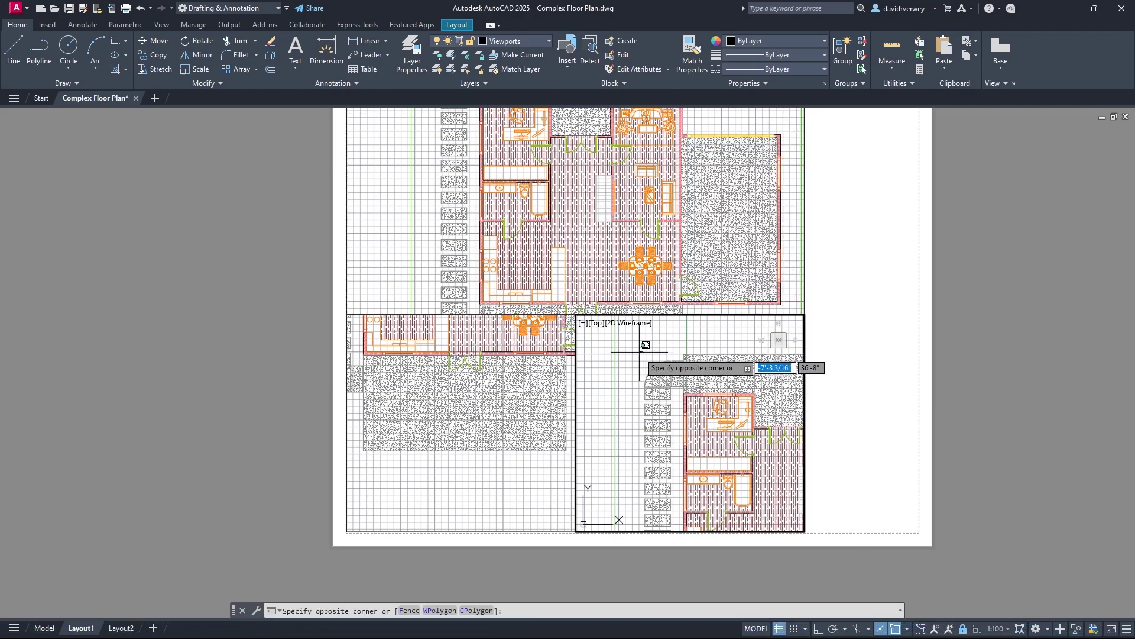
{"action": "middle_click", "coordinate": [651, 349]}
{"action": "middle_click_drag", "start_coordinate": [724, 434], "coordinate": [687, 424]}
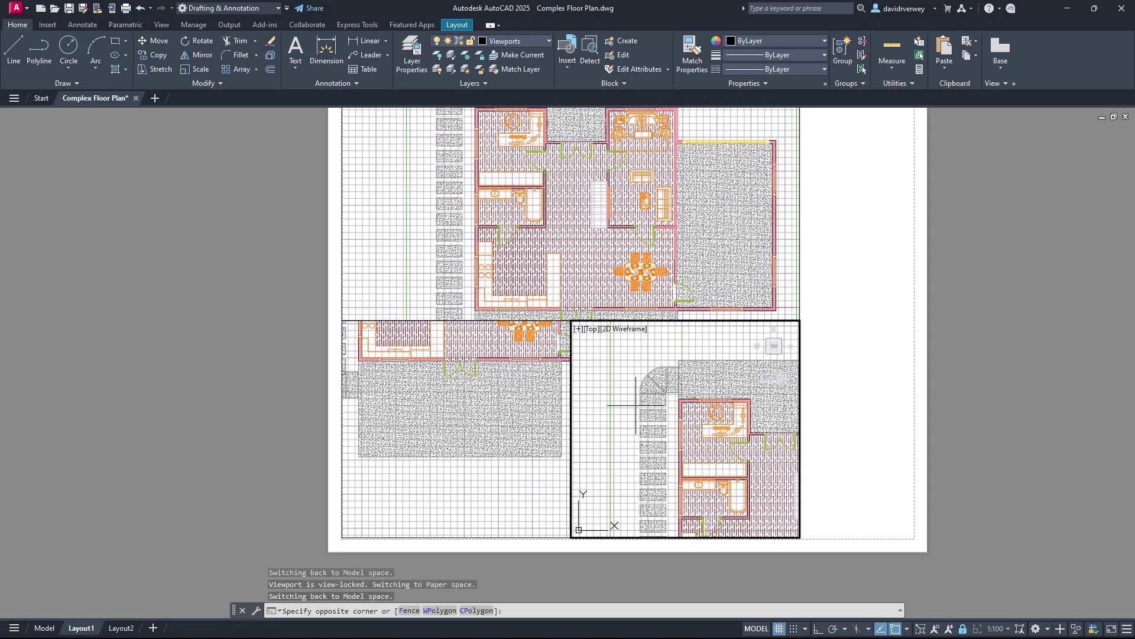
{"action": "mouse_move", "coordinate": [757, 444]}
{"action": "middle_mouse_down"}
{"action": "mouse_move", "coordinate": [718, 402]}
{"action": "mouse_move", "coordinate": [630, 425]}
{"action": "middle_mouse_up"}
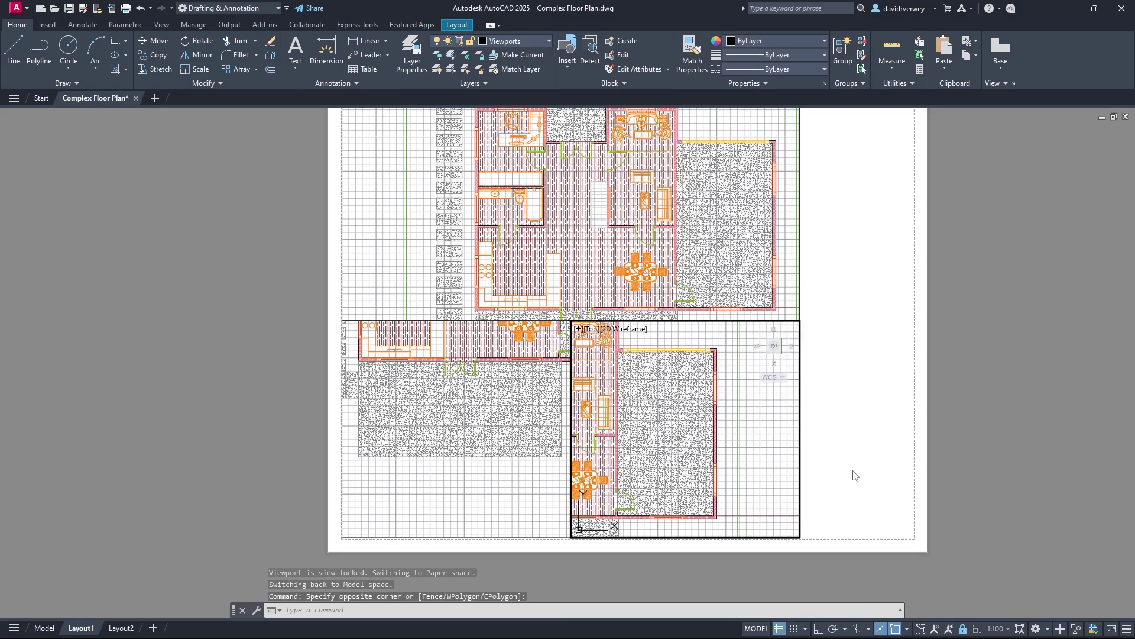
Close the help window and leave the lower-right viewport to return to paper space.
{"action": "key", "text": "F1"}
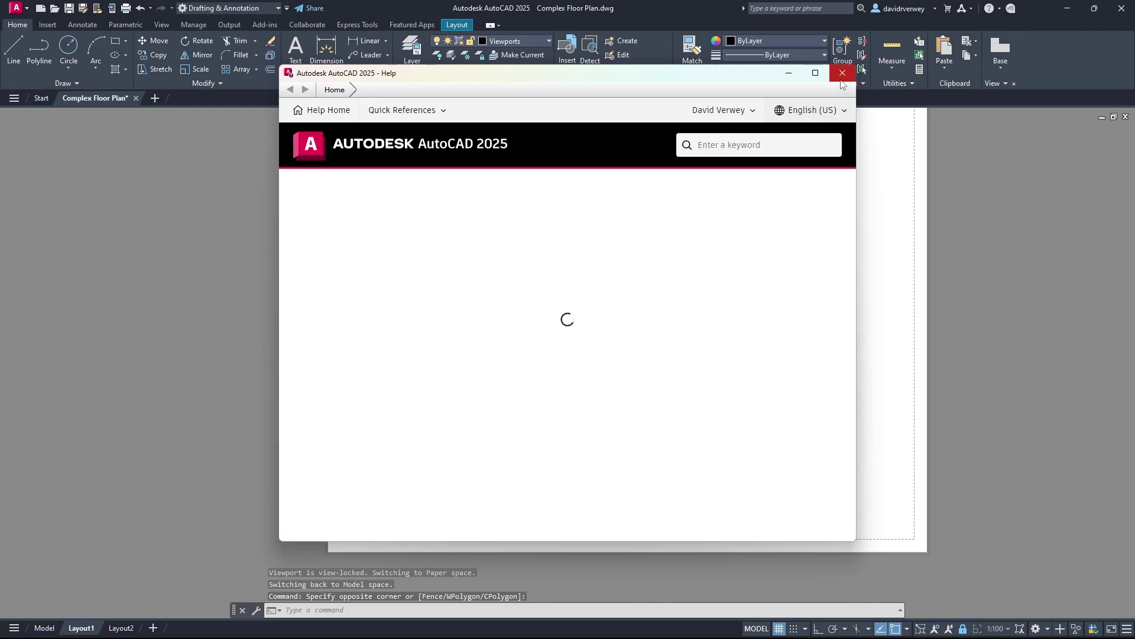
{"action": "left_click", "coordinate": [841, 78]}
{"action": "double_click", "coordinate": [872, 380]}
{"action": "middle_click_drag", "start_coordinate": [877, 432], "coordinate": [885, 437]}
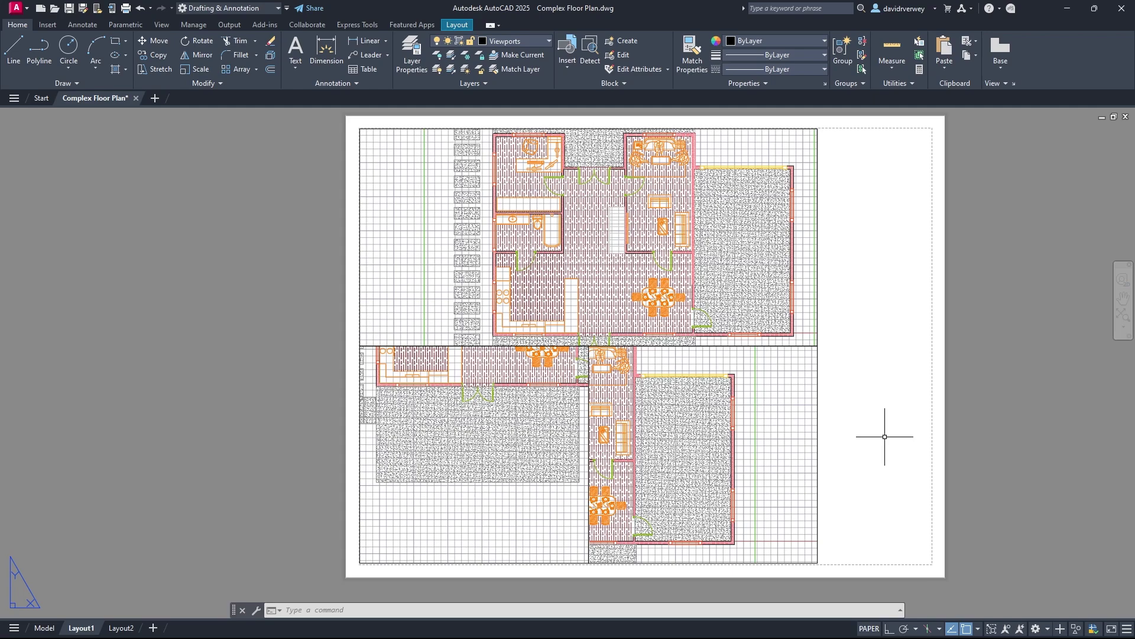
{"action": "scroll", "coordinate": [933, 436], "scroll_direction": "down", "scroll_amount": 1}
{"action": "scroll", "coordinate": [920, 436], "scroll_direction": "up", "scroll_amount": 1}
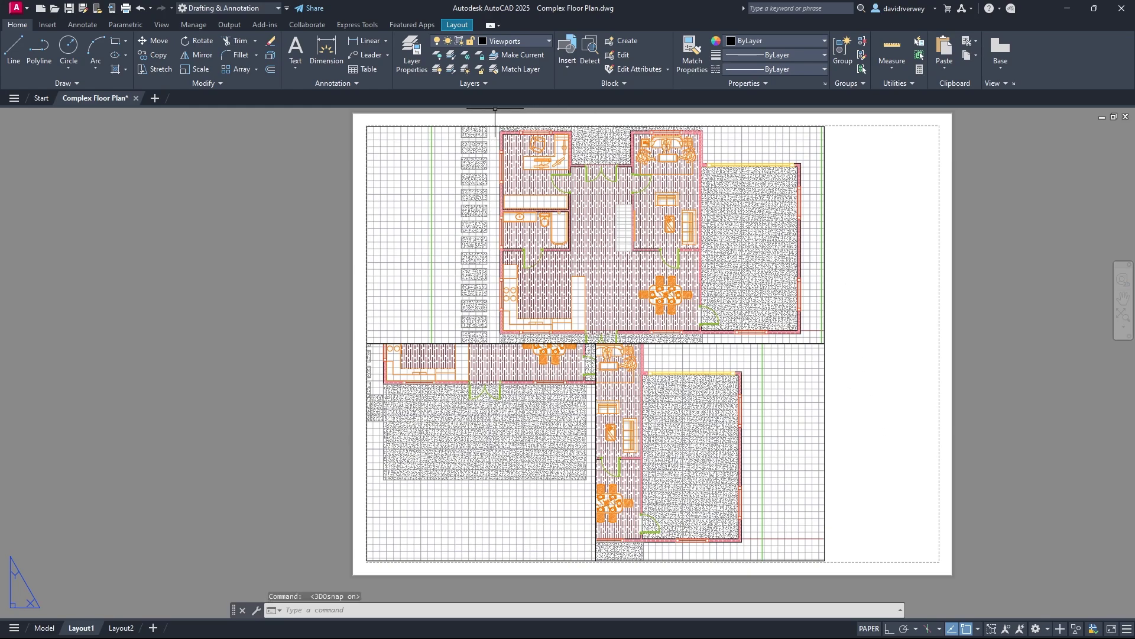
Create a new layer named Titleblock, keeping its colour at 250.
{"action": "left_click", "coordinate": [412, 58]}
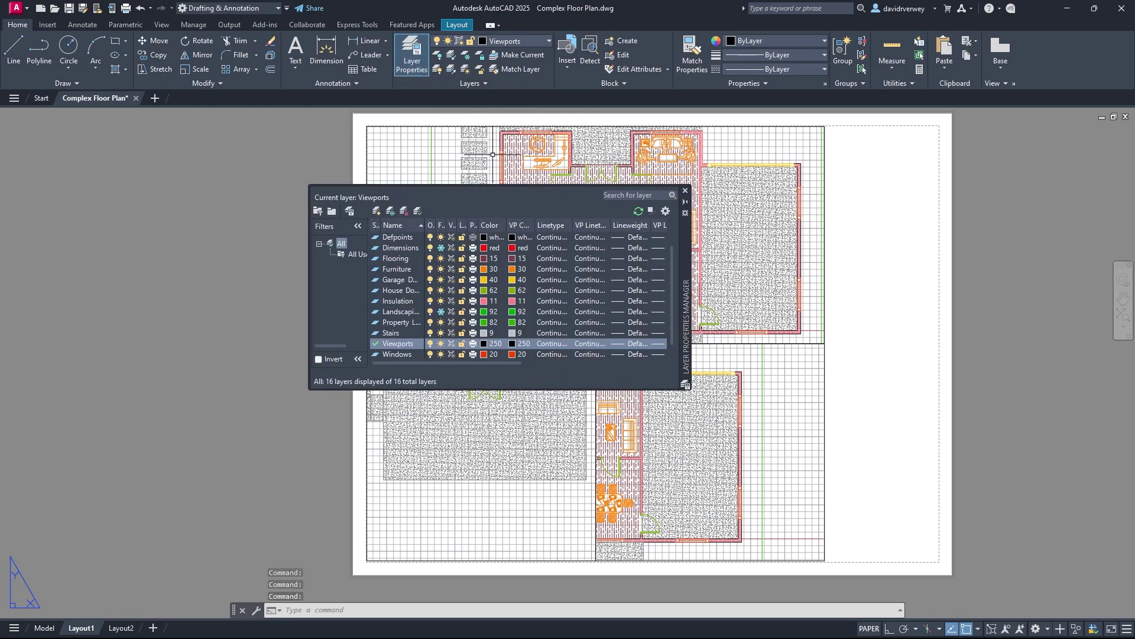
{"action": "left_click", "coordinate": [376, 211]}
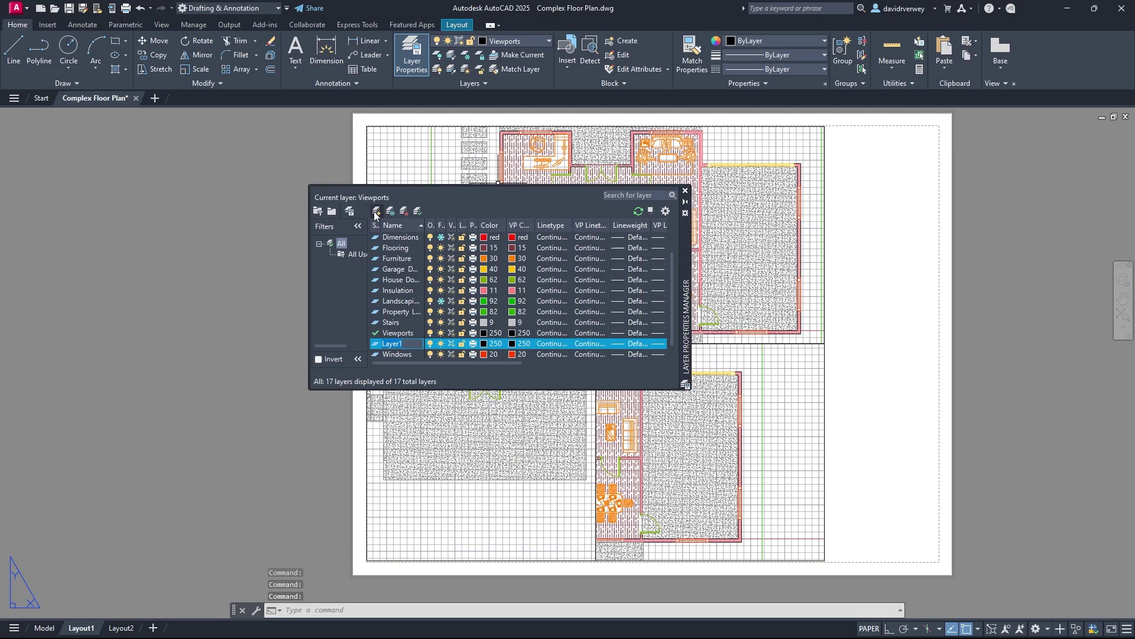
{"action": "type", "text": "Titleblock"}
{"action": "left_click", "coordinate": [491, 344]}
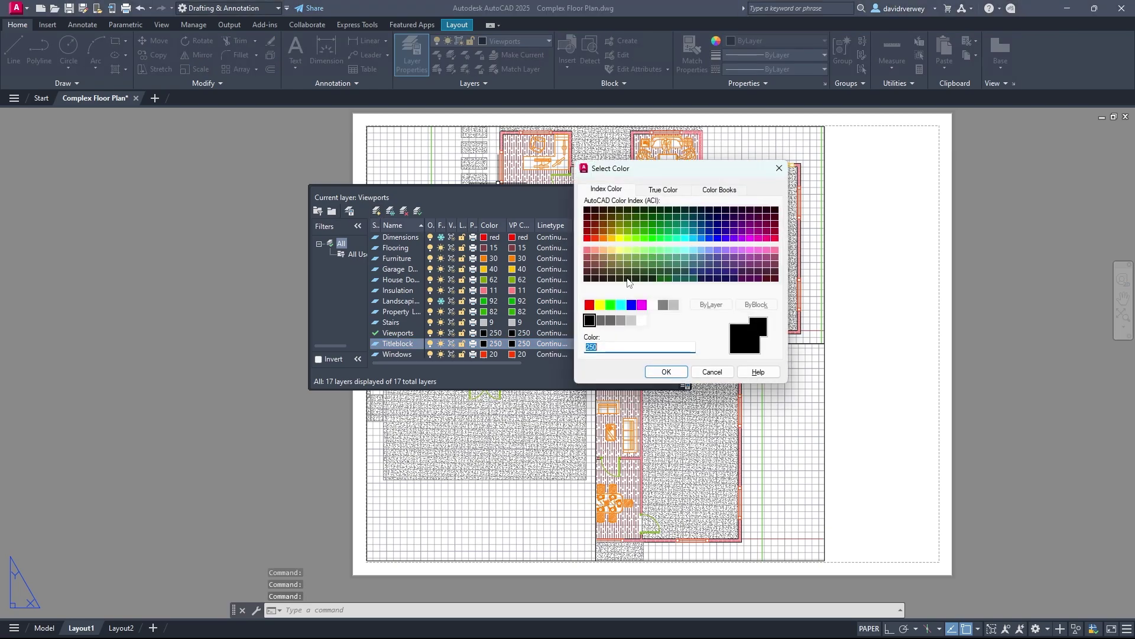
{"action": "left_click", "coordinate": [775, 175]}
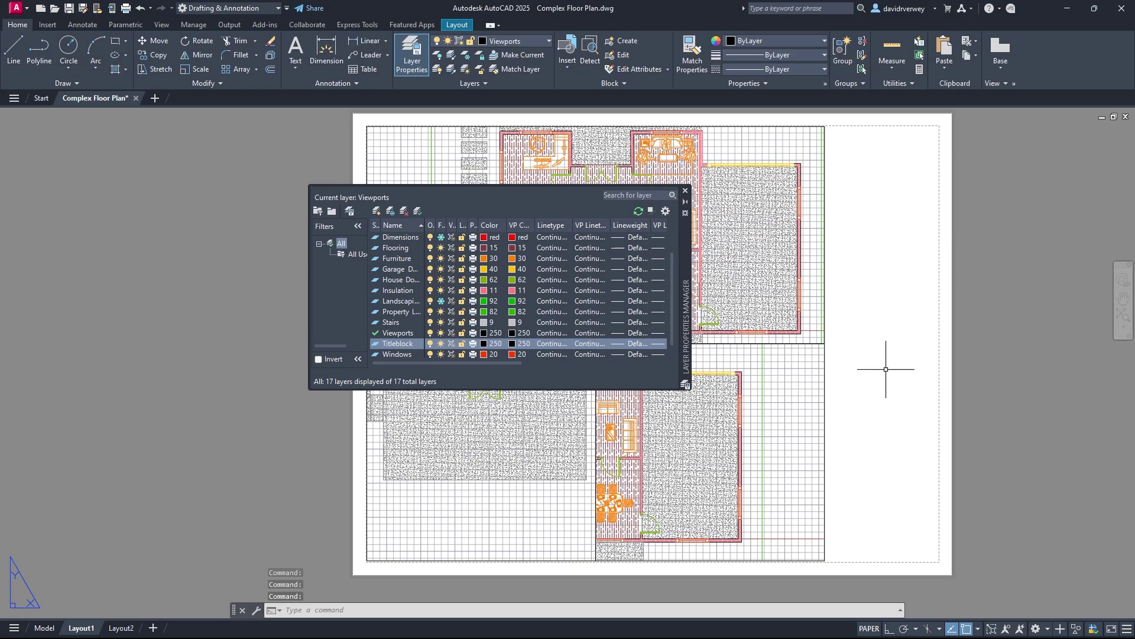